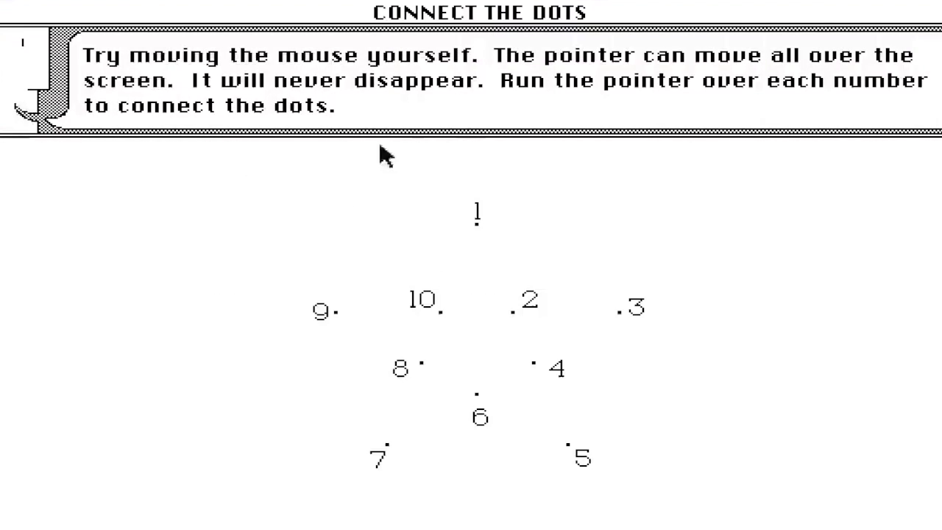
Connect the numbered dots in order from 1 to 10 to complete the star.
mouse_move(528, 298)
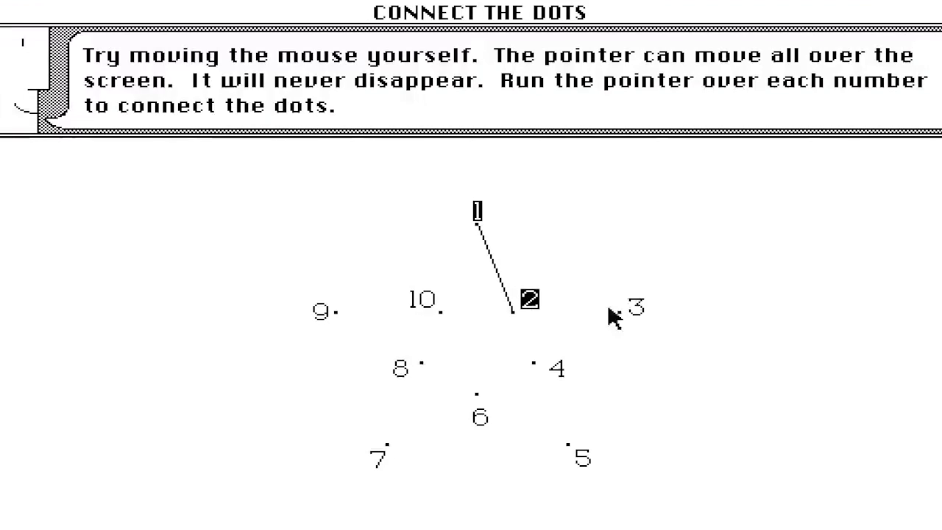
mouse_move(636, 306)
mouse_move(556, 367)
mouse_move(582, 458)
mouse_move(479, 413)
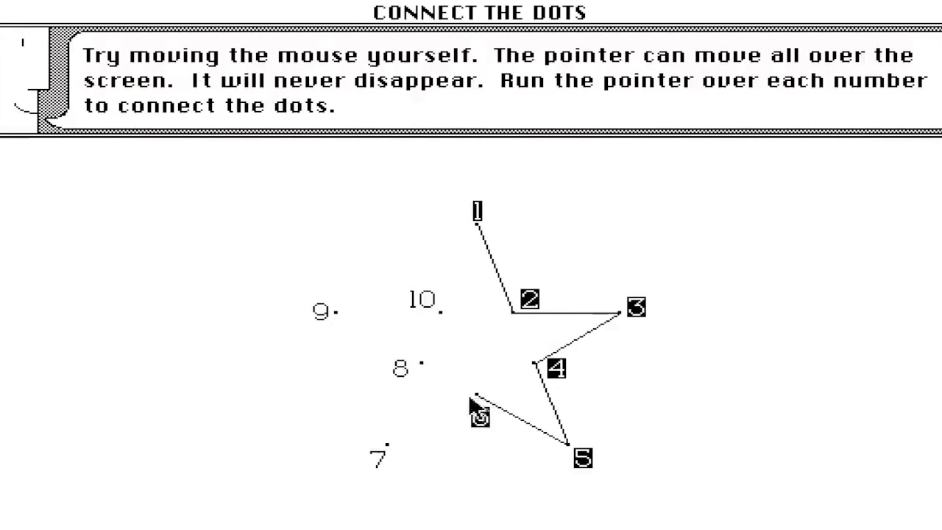
mouse_move(377, 458)
mouse_move(400, 368)
mouse_move(321, 310)
mouse_move(434, 302)
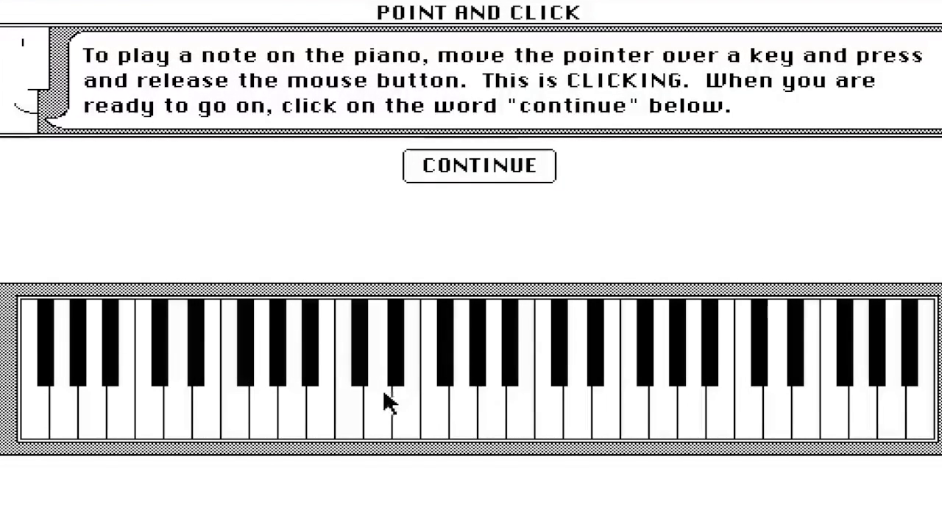
Play a series of notes on the piano's white and black keys, and continue to the Point and Hold exercise.
left_click(293, 410)
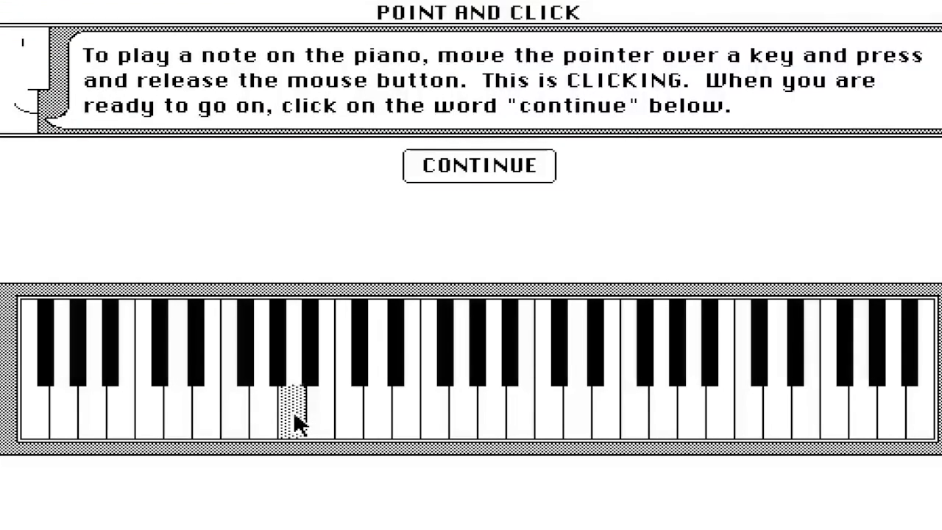
left_click(366, 411)
left_click(351, 415)
left_click(370, 415)
left_click(374, 414)
left_click(406, 415)
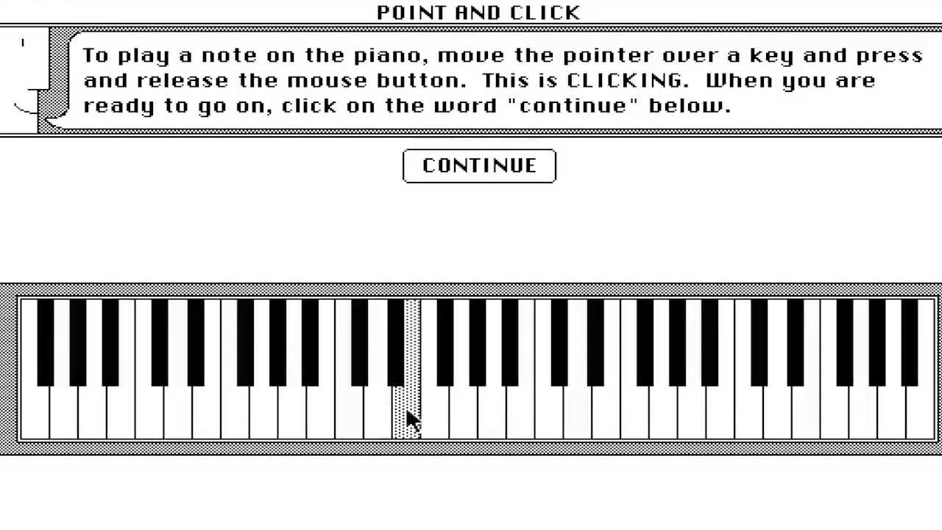
left_click(425, 414)
left_click(427, 413)
left_click(452, 416)
left_click(400, 415)
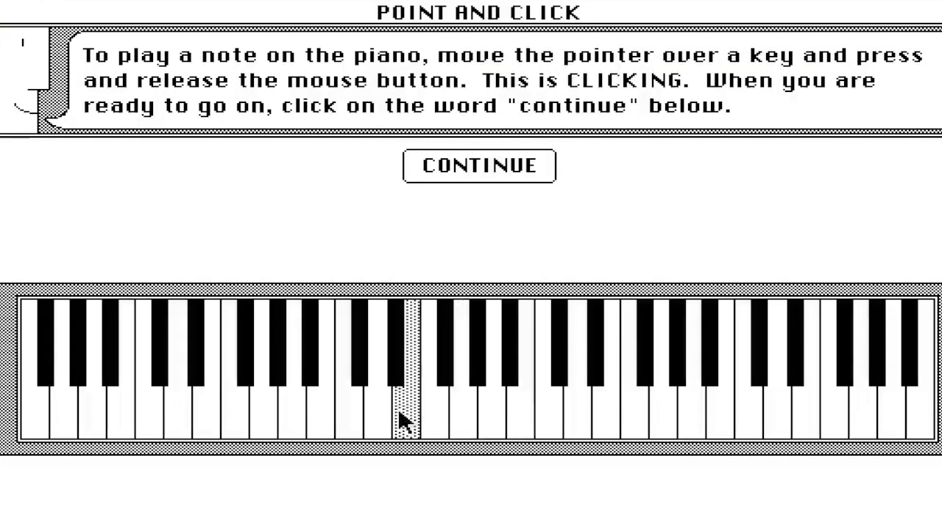
left_click(377, 415)
left_click(350, 413)
left_click(376, 422)
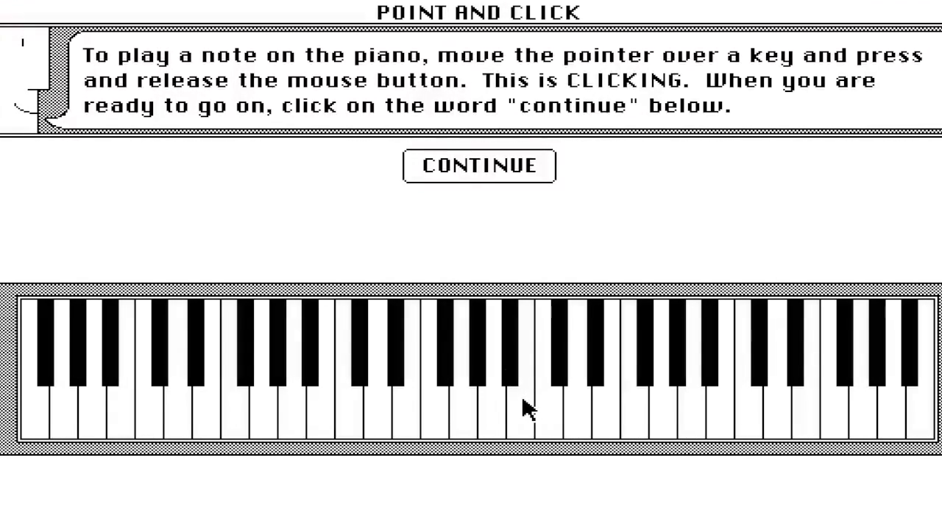
left_click(524, 408)
left_click(309, 387)
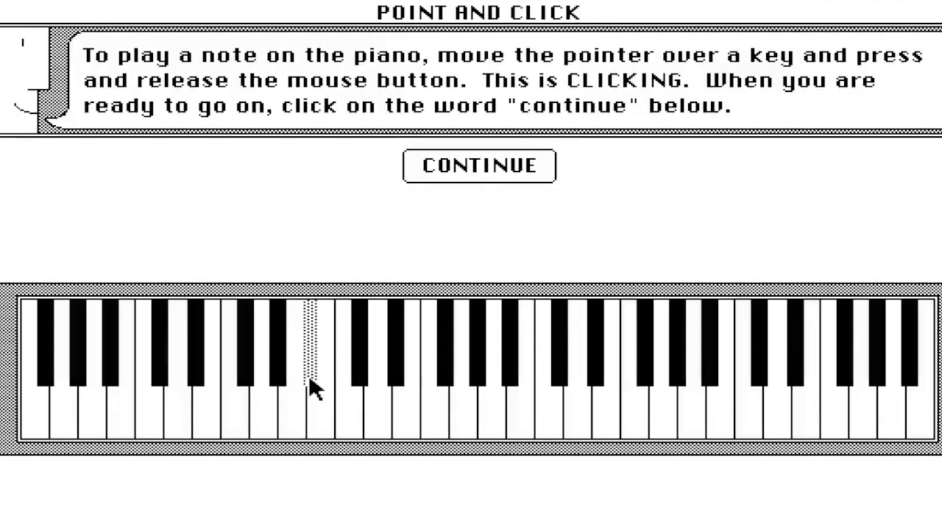
left_click(309, 387)
left_click(310, 388)
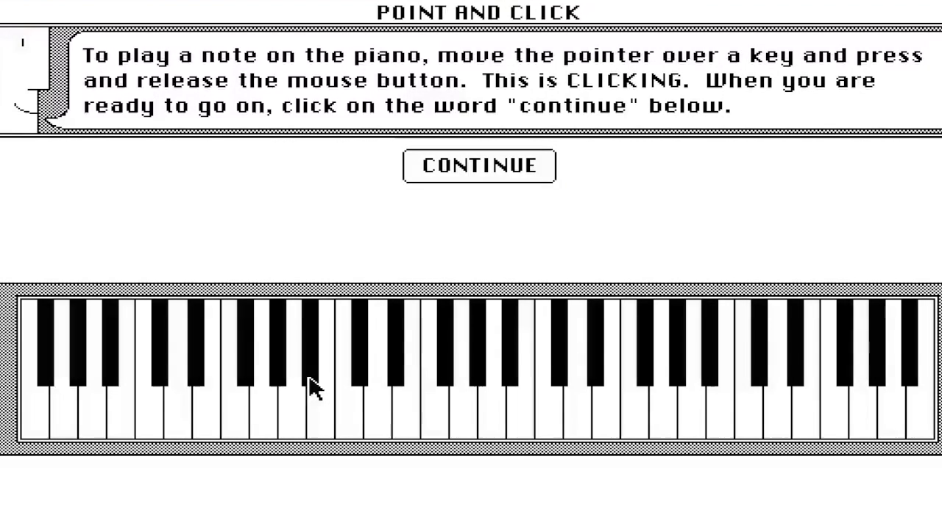
left_click(122, 409)
left_click(262, 412)
left_click(236, 412)
left_click(720, 412)
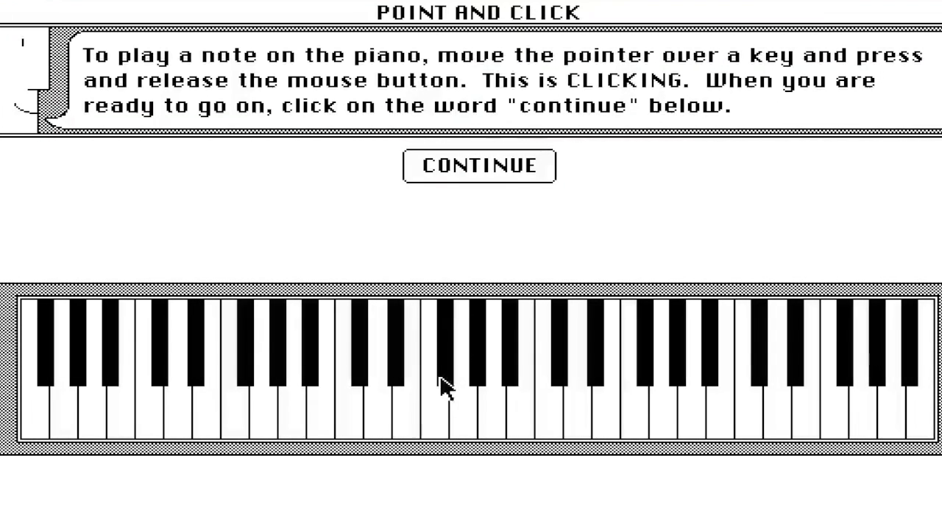
left_click(442, 388)
left_click(439, 376)
left_click(327, 422)
left_click(366, 379)
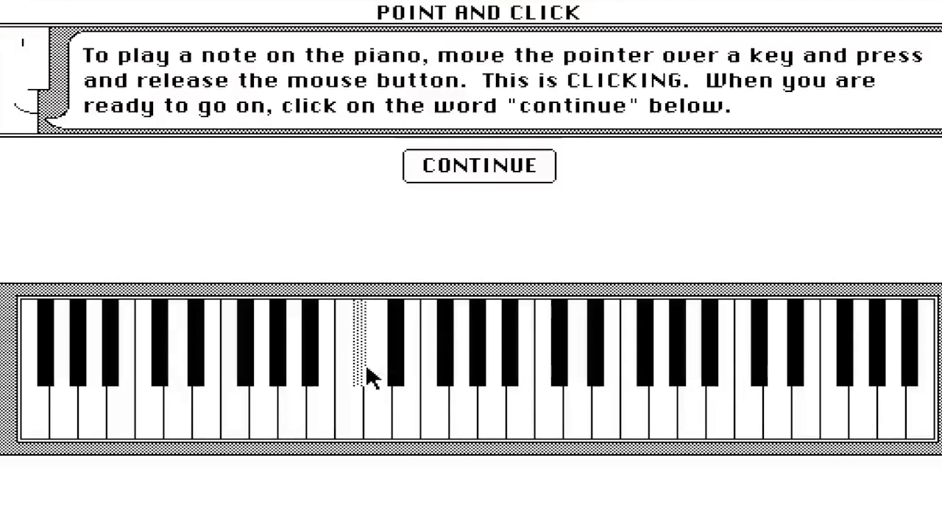
left_click(397, 406)
left_click(403, 409)
left_click(482, 382)
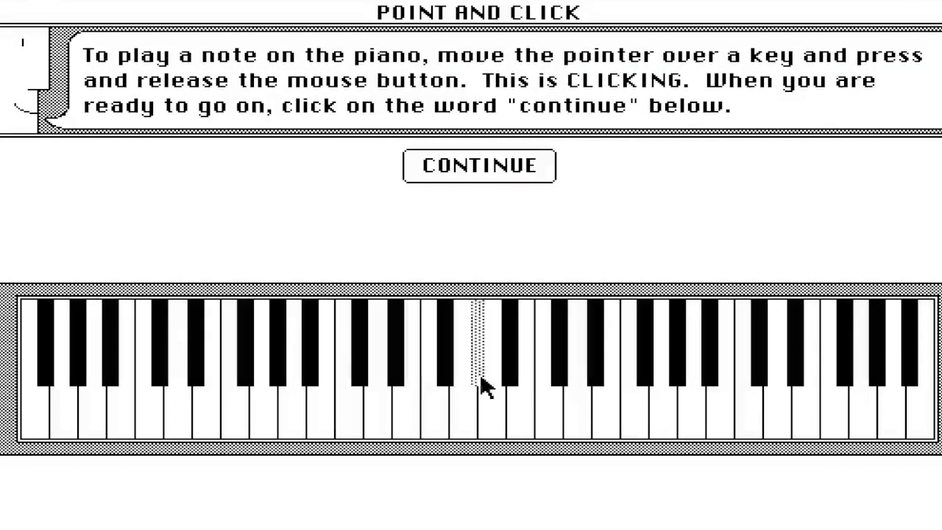
left_click(508, 397)
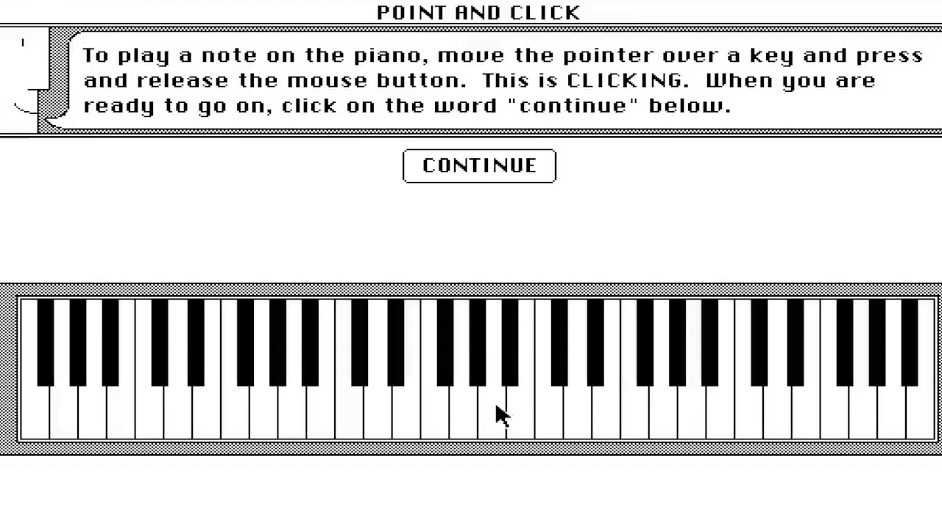
left_click(490, 412)
left_click(430, 401)
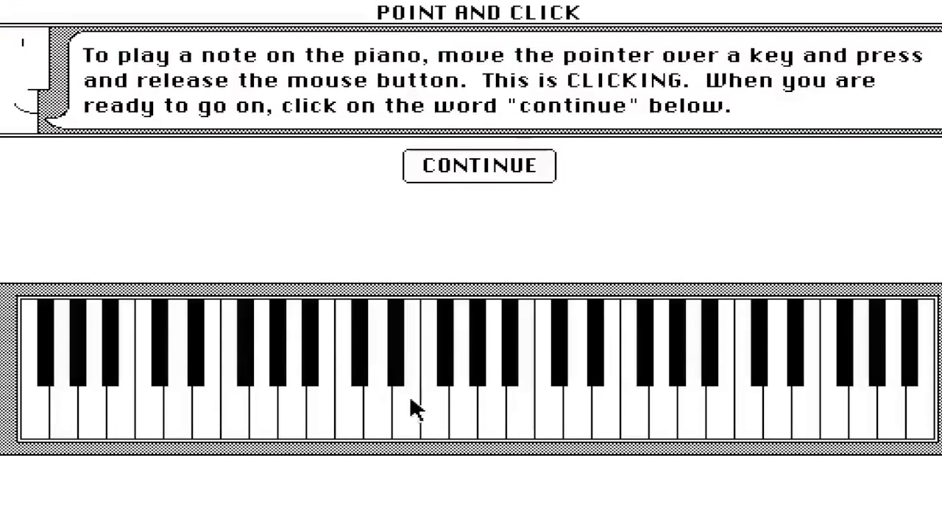
left_click(487, 404)
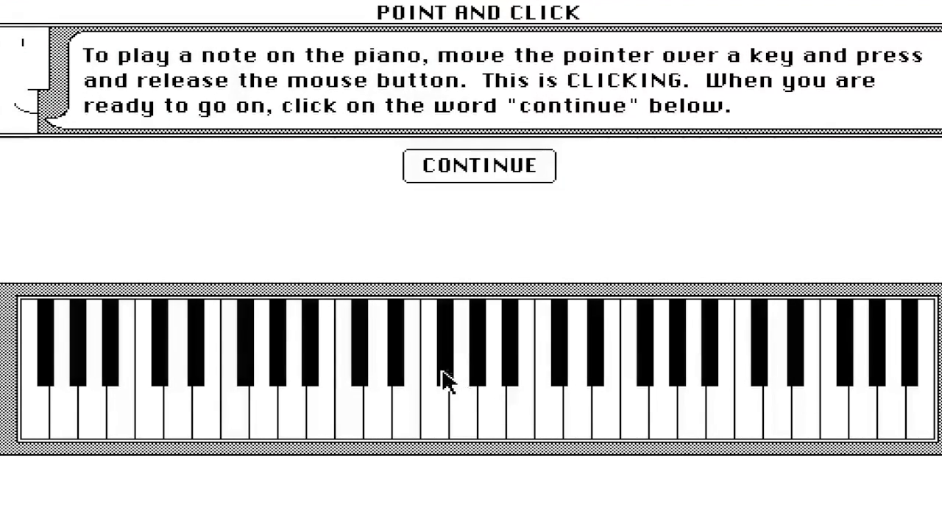
left_click(445, 378)
left_click(428, 403)
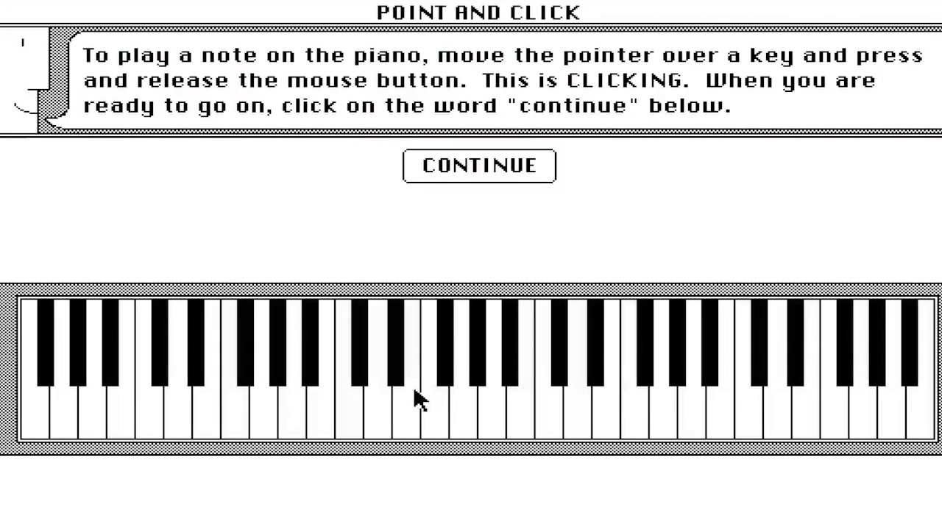
left_click(378, 405)
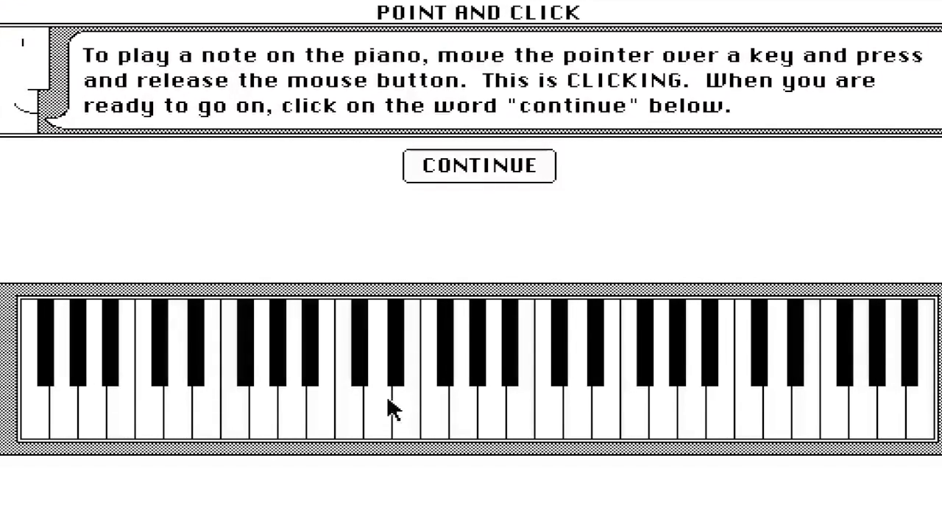
mouse_move(404, 391)
left_mouse_down()
mouse_move(357, 405)
mouse_move(404, 409)
left_mouse_up()
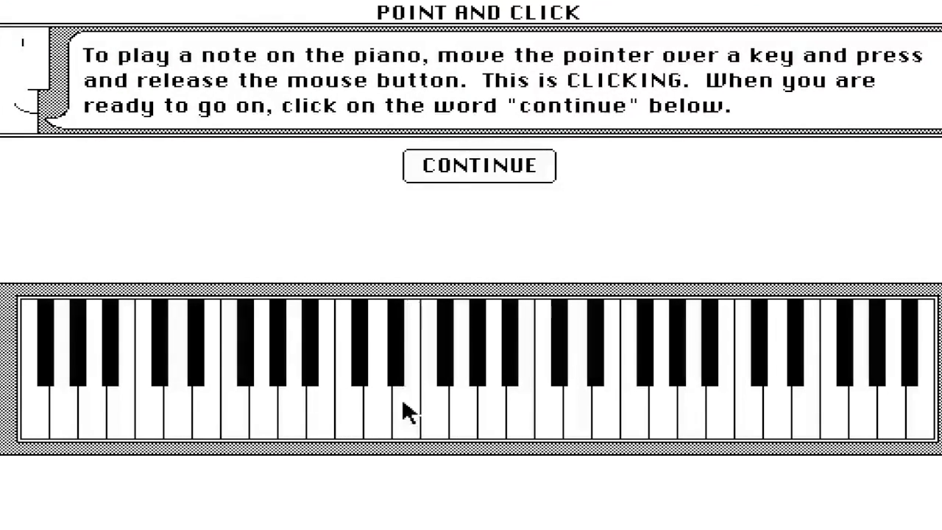
left_click(390, 409)
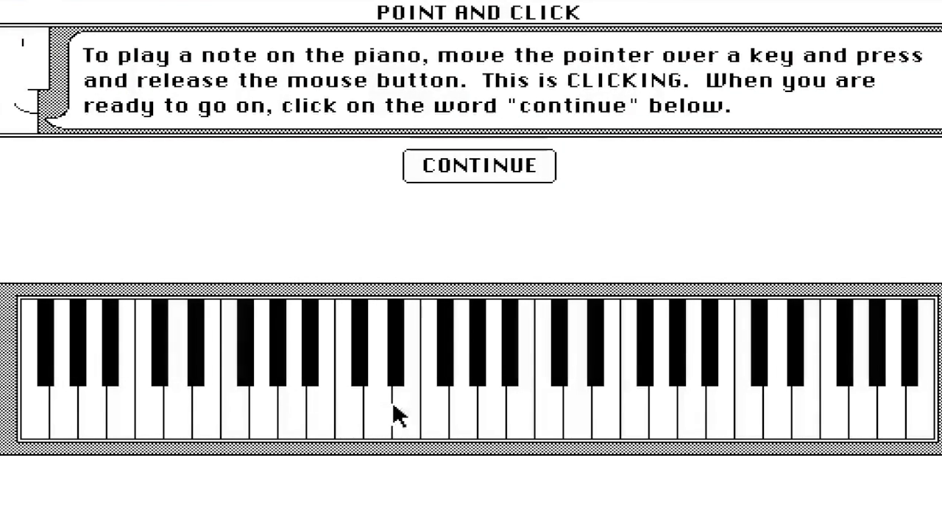
mouse_move(393, 410)
left_mouse_down()
mouse_move(372, 408)
mouse_move(409, 415)
left_mouse_up()
left_click(371, 417)
left_click(350, 415)
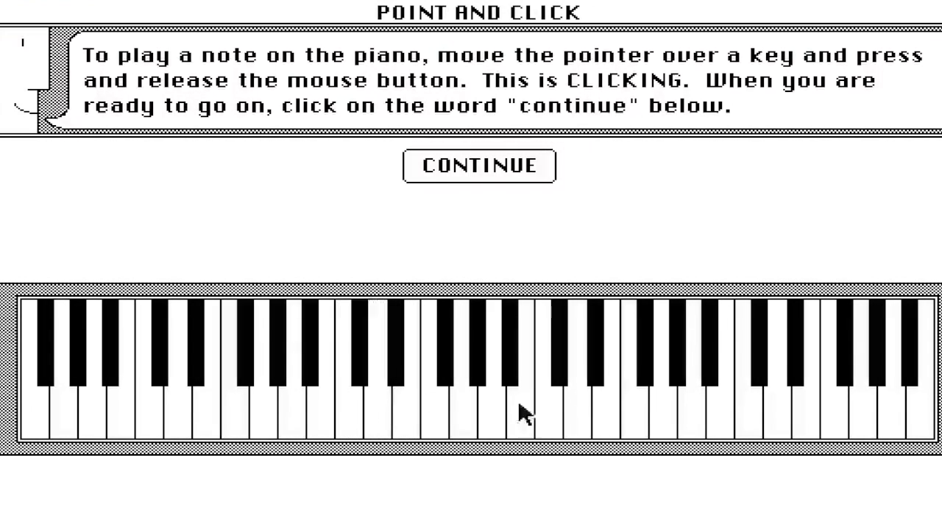
left_click(910, 375)
mouse_move(907, 383)
left_mouse_down()
mouse_move(522, 390)
mouse_move(225, 374)
mouse_move(69, 385)
mouse_move(151, 425)
mouse_move(505, 378)
mouse_move(500, 360)
left_mouse_up()
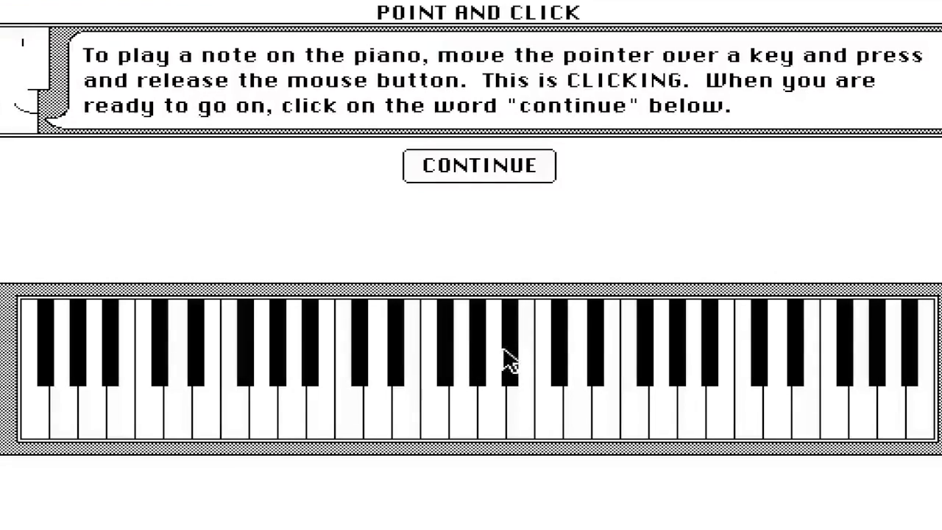
left_click(508, 359)
left_click(454, 164)
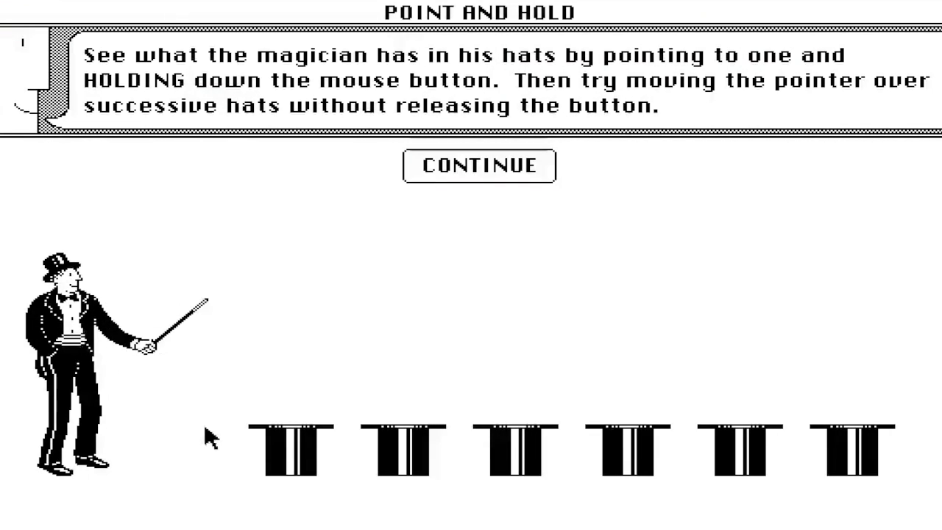
Reveal what is in the magician's first hat, and complete the Dragging exercise by moving the mouse picture around.
mouse_move(295, 440)
left_mouse_down()
mouse_move(609, 452)
mouse_move(276, 438)
mouse_move(617, 452)
mouse_move(351, 448)
mouse_move(279, 459)
mouse_move(517, 439)
mouse_move(828, 436)
mouse_move(258, 444)
left_mouse_up()
left_click(483, 167)
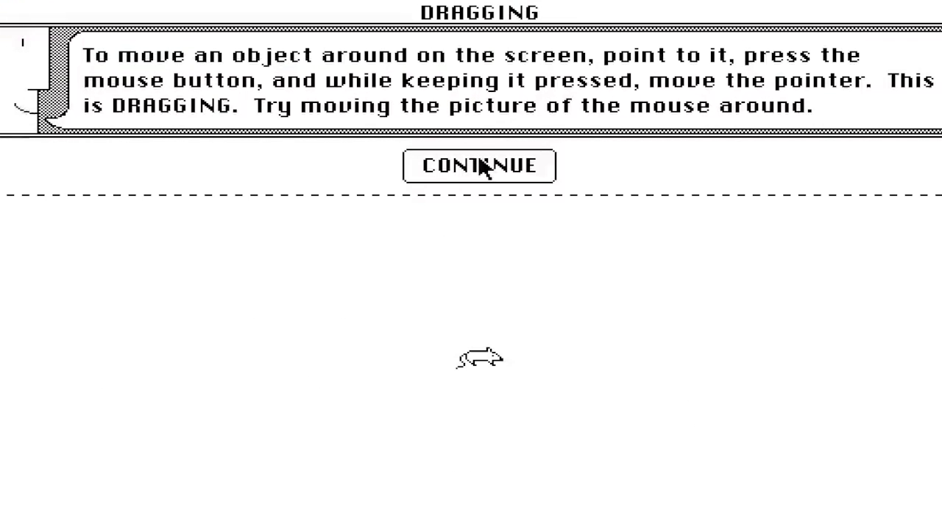
left_click_drag(474, 350, 616, 204)
left_click(500, 154)
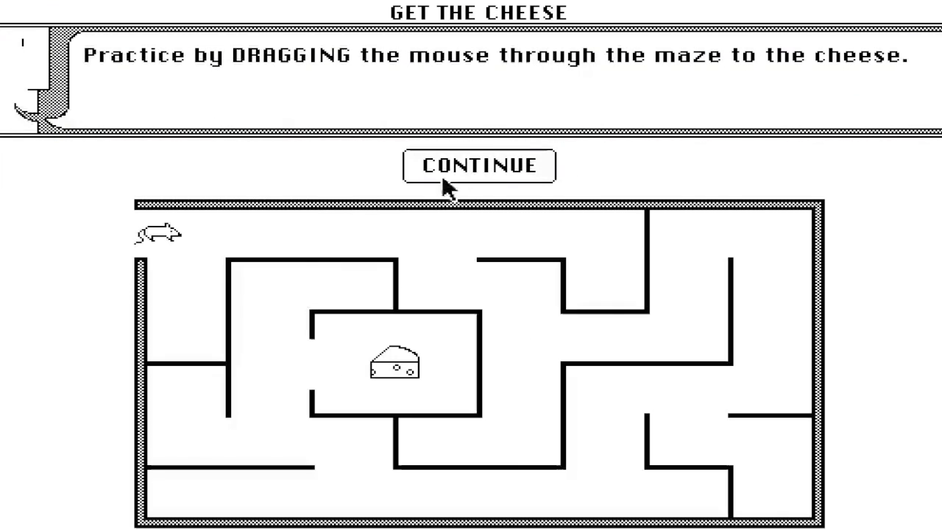
Guide the mouse through the maze to the cheese, and continue without playing again.
mouse_move(230, 237)
left_mouse_down()
mouse_move(441, 278)
mouse_move(788, 267)
mouse_move(841, 378)
mouse_move(480, 416)
mouse_move(378, 505)
mouse_move(269, 375)
mouse_move(399, 358)
left_mouse_up()
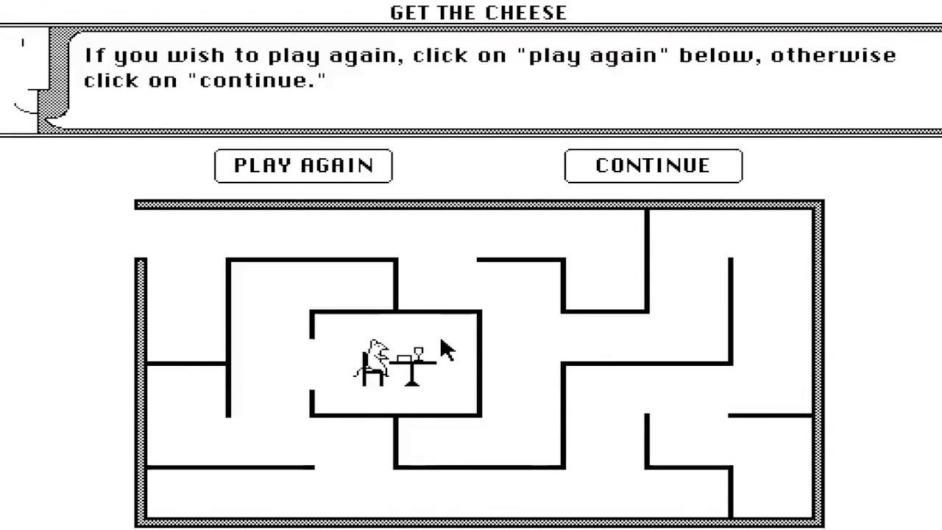
left_click(611, 172)
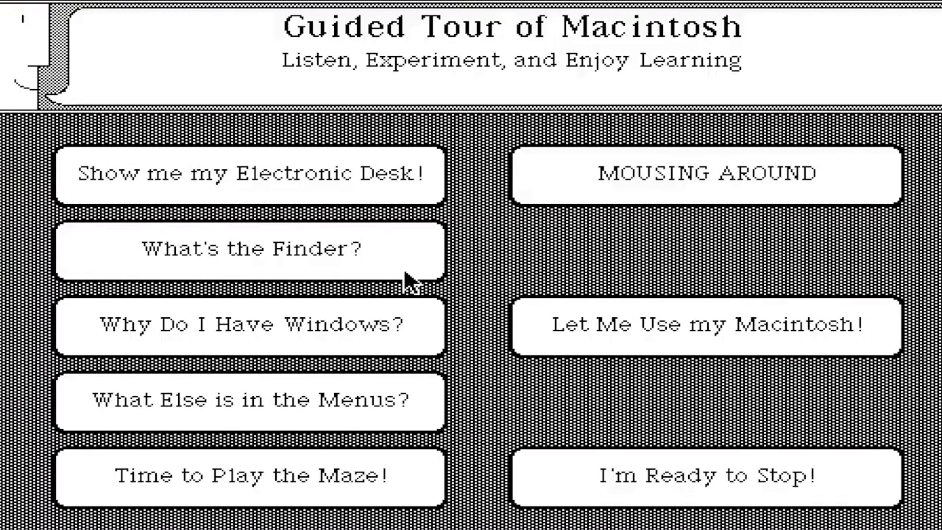
Start the "Show me my Electronic Desk!" lesson and dismiss the emulator's Abnormal Situation message.
left_click(206, 184)
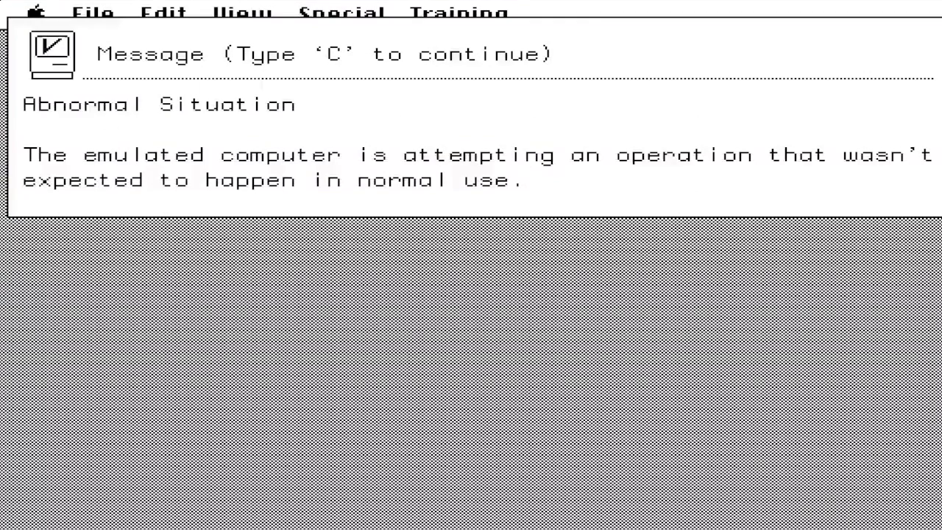
key("c")
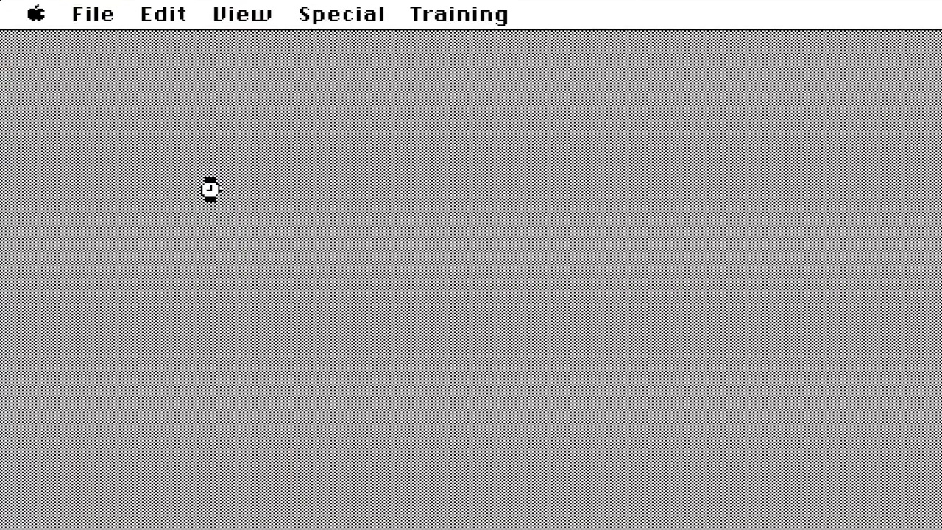
left_click(254, 181)
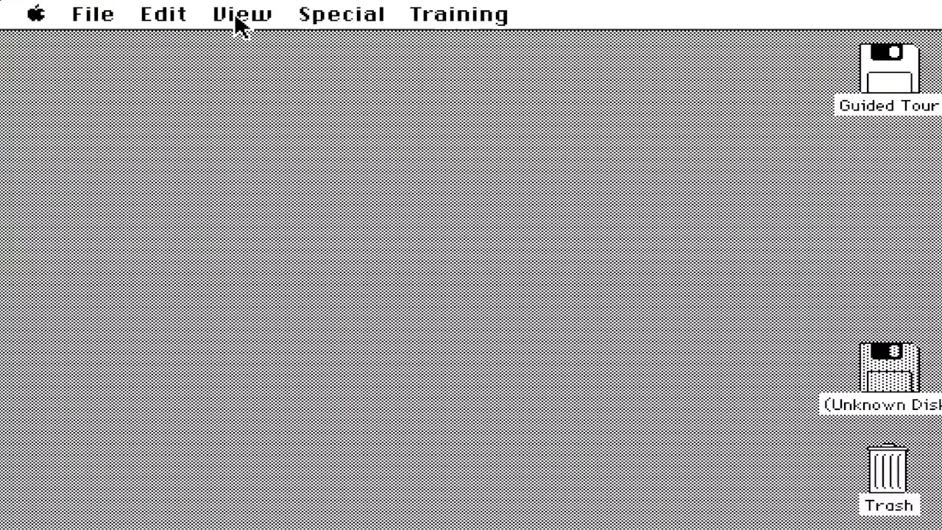
left_click(241, 22)
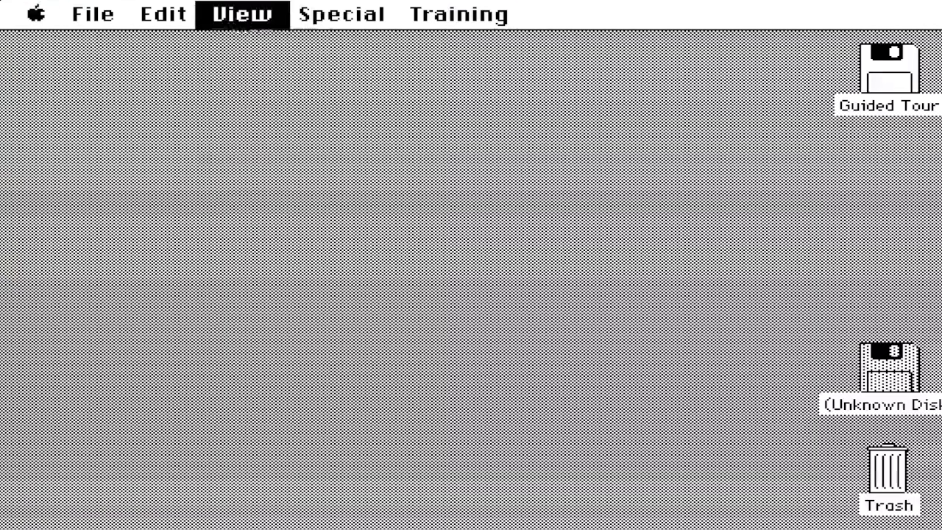
left_click(242, 22)
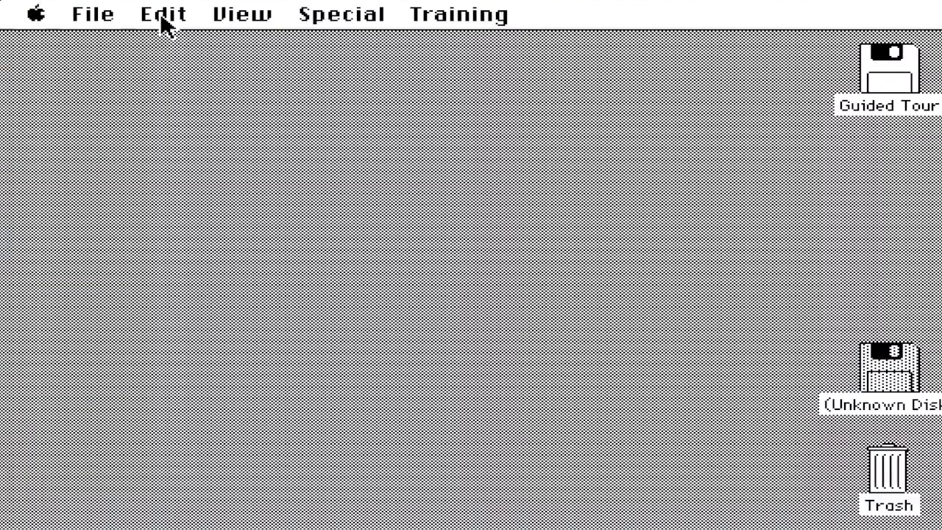
left_click(163, 24)
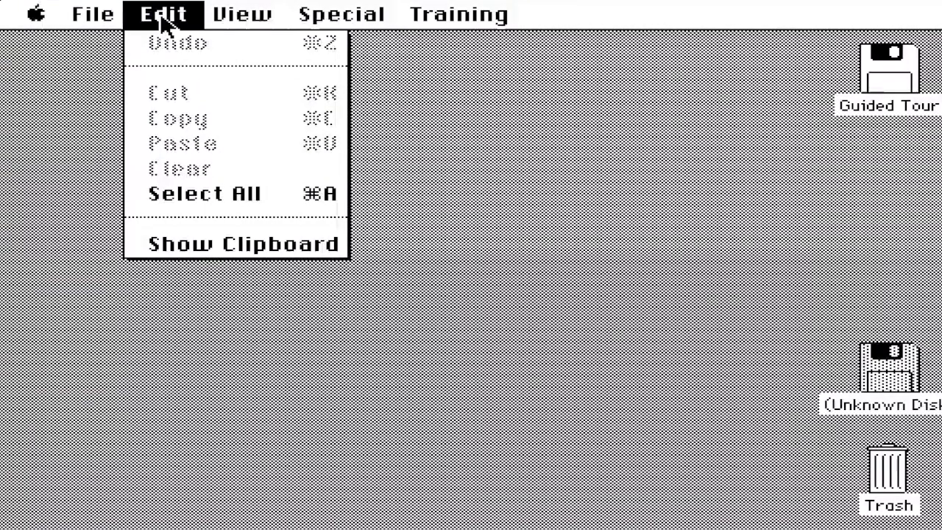
left_click(165, 24)
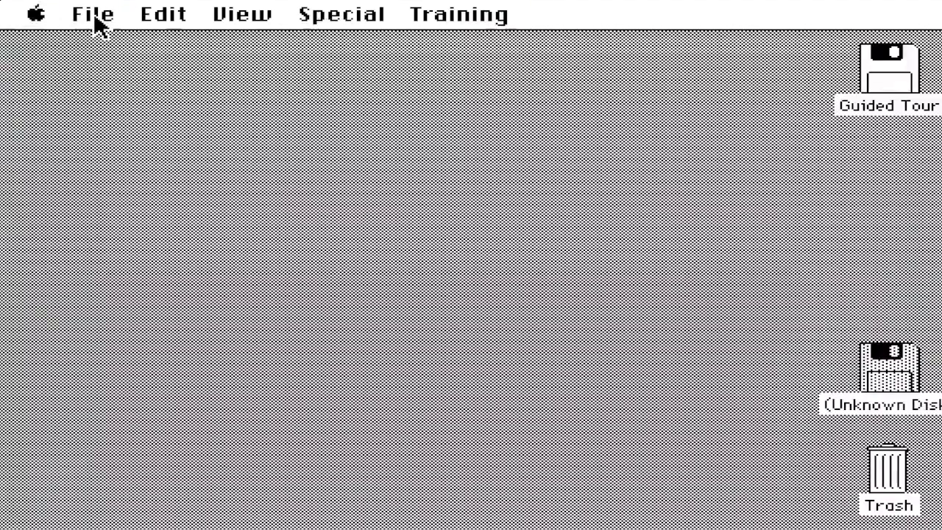
left_click(100, 25)
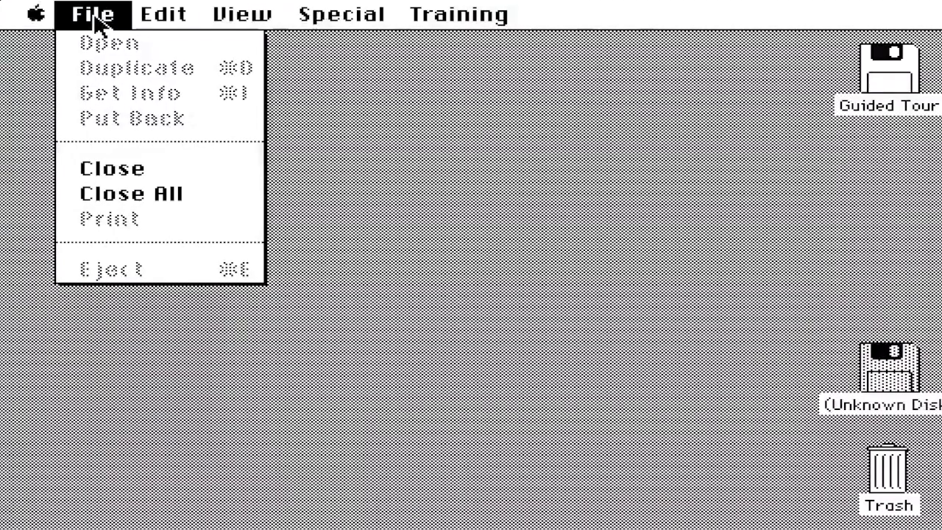
left_click(100, 25)
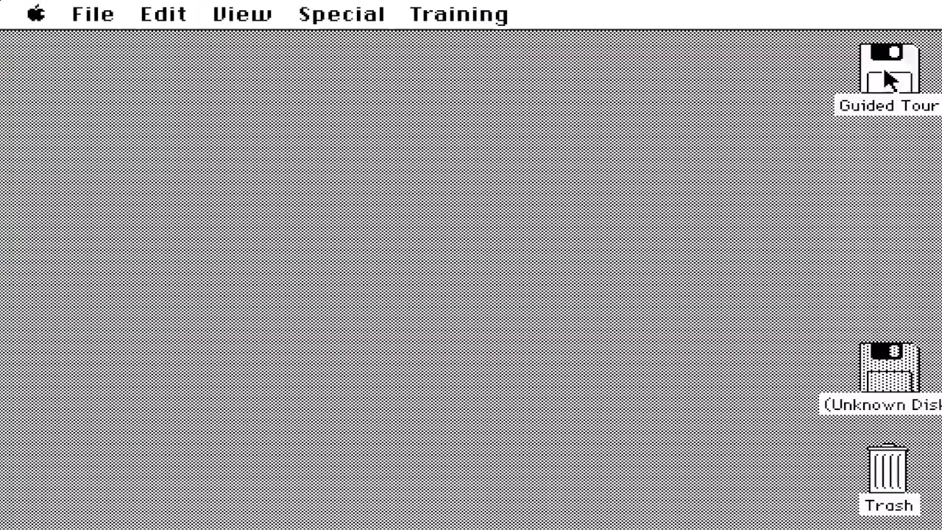
Open the Guided Tour disk from the desktop.
left_click(885, 72)
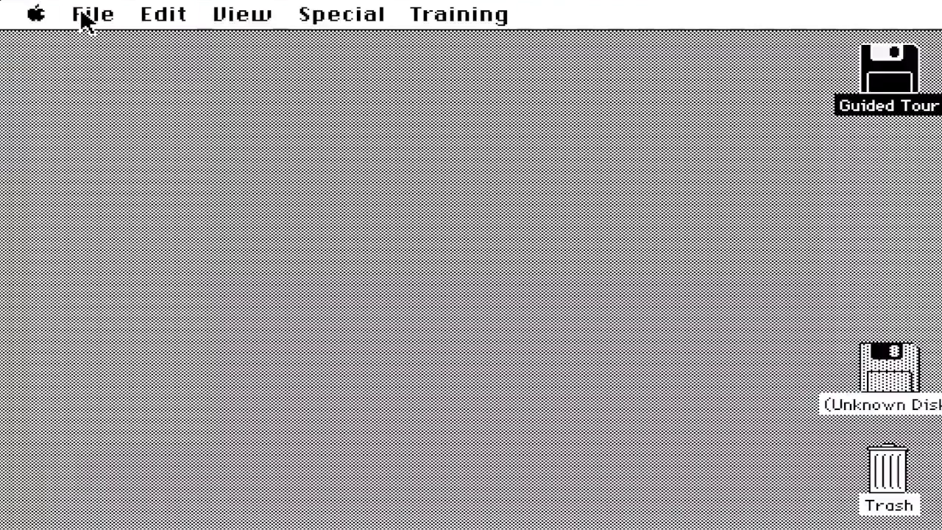
left_click(85, 21)
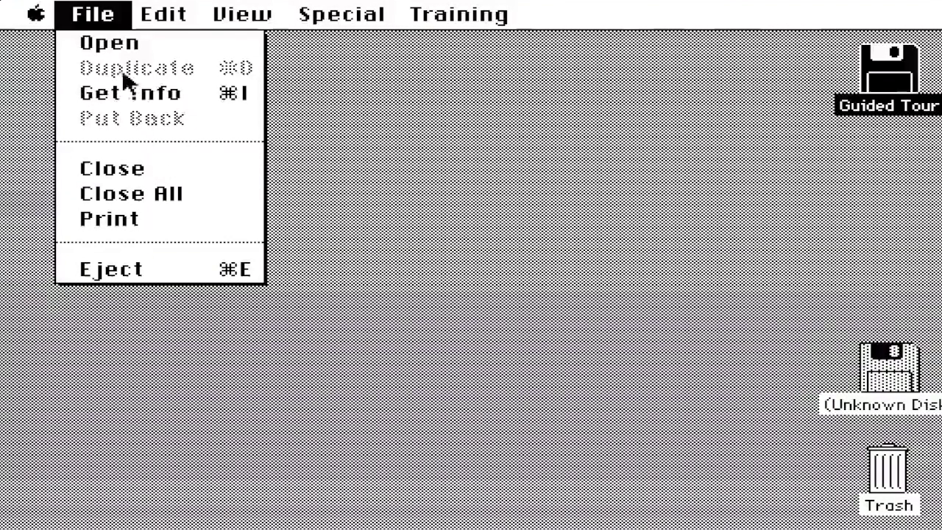
left_click(107, 15)
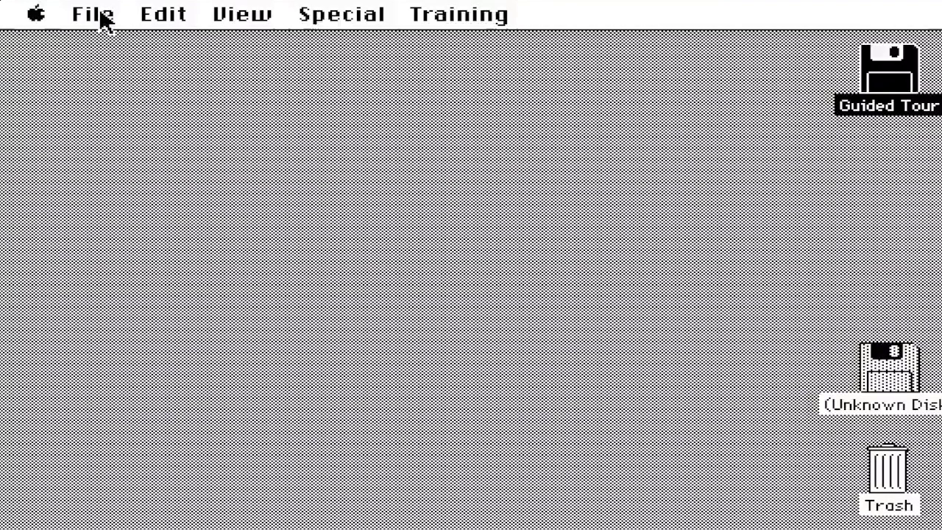
left_click_drag(101, 22, 106, 52)
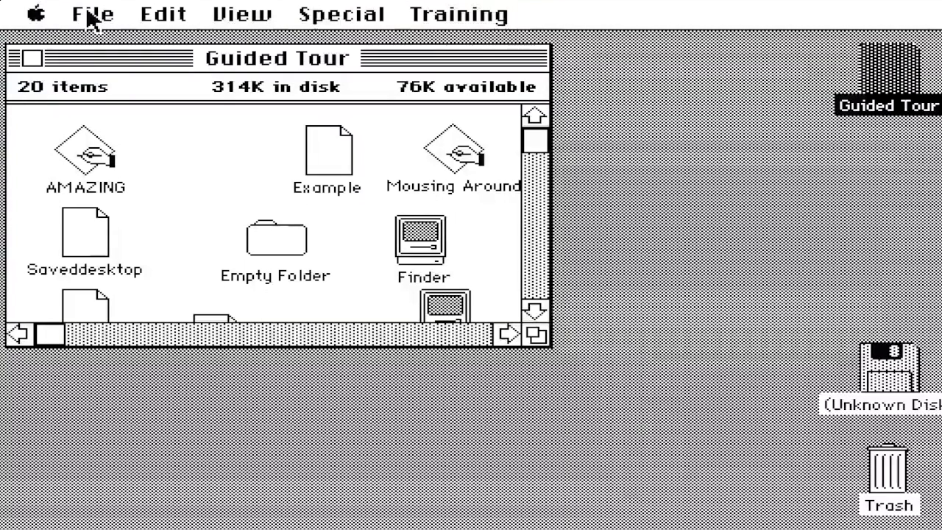
Close the Guided Tour disk's window and open the disk again.
left_click(92, 17)
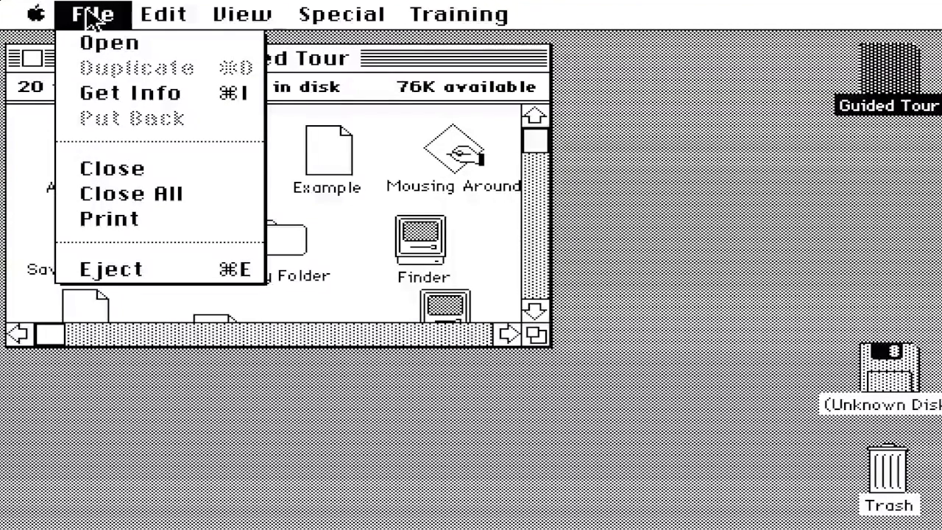
left_click(122, 168)
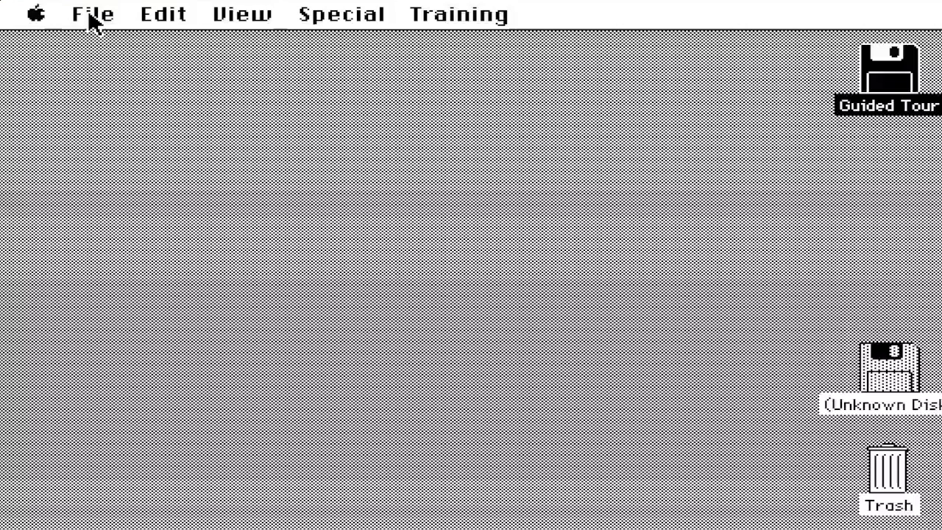
left_click_drag(92, 20, 94, 44)
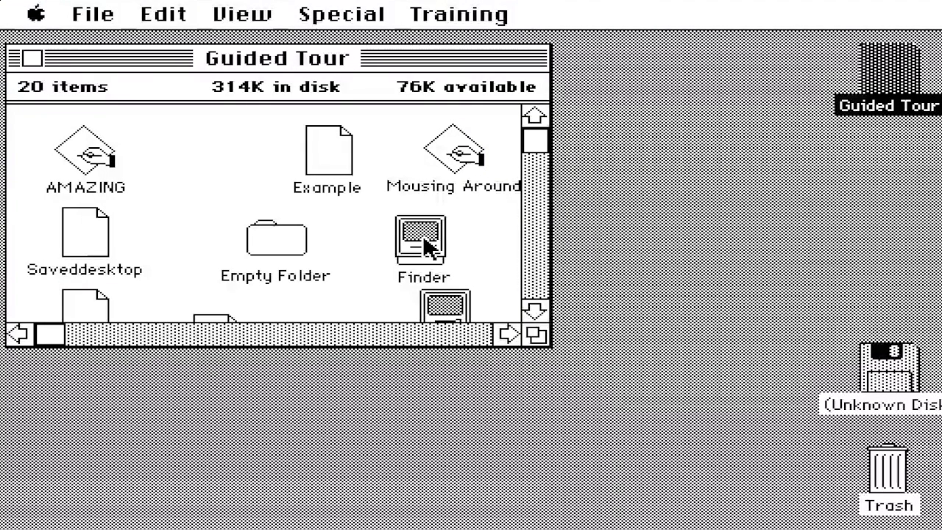
Move the Finder icon between Saveddesktop and Empty Folder, and put the Example document where Finder was.
left_click(428, 248)
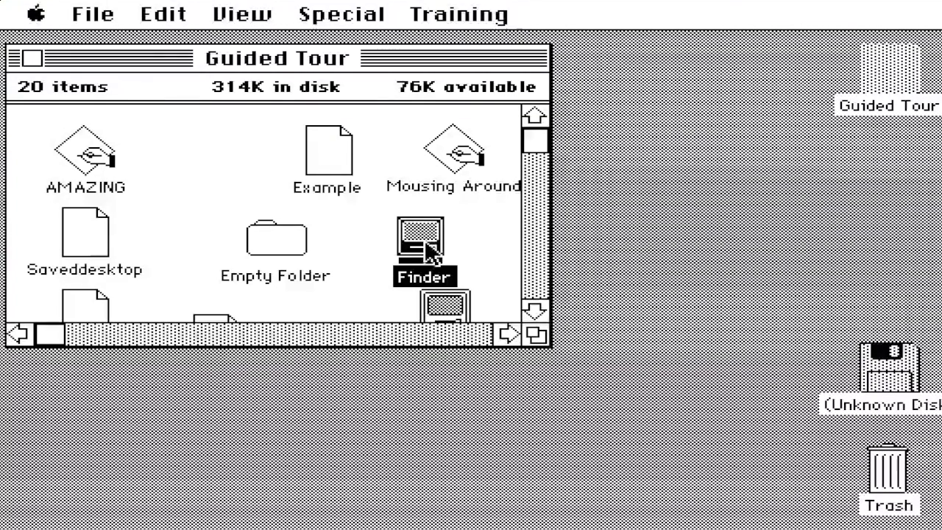
left_click_drag(431, 244, 178, 238)
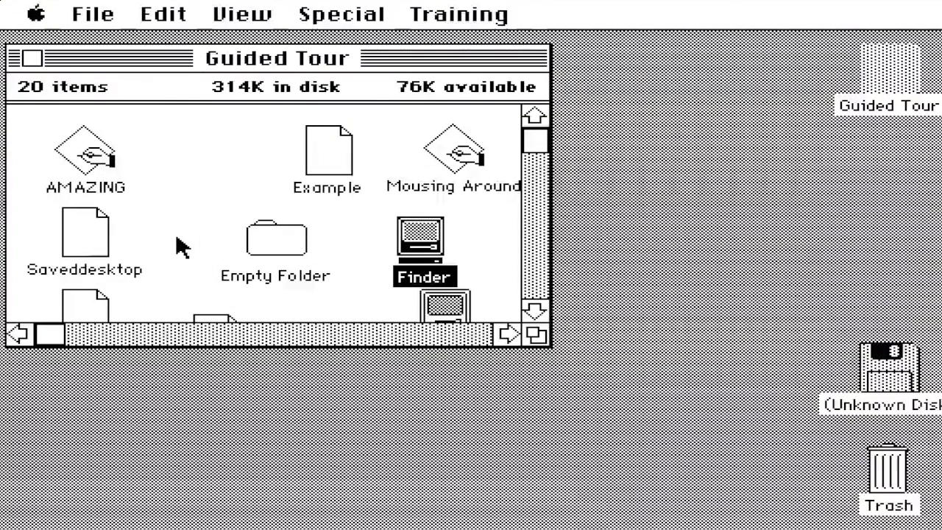
left_click(338, 157)
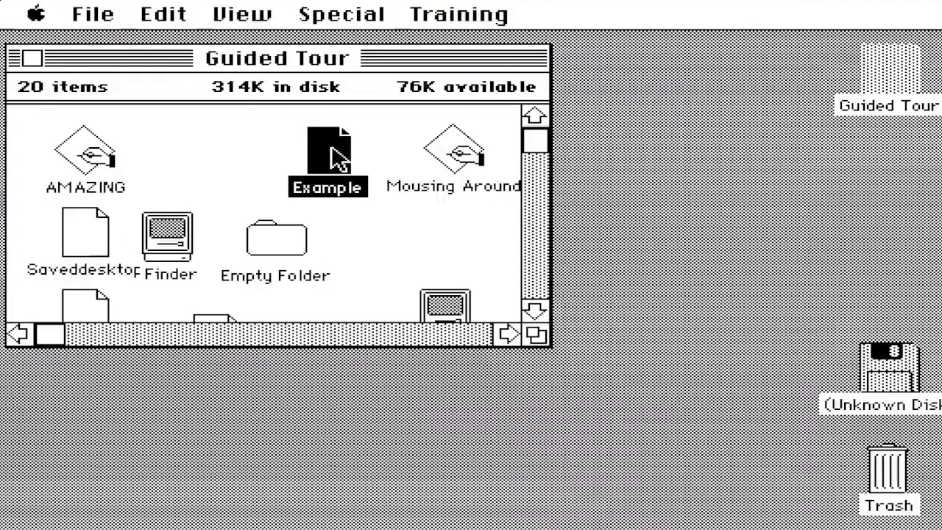
left_click_drag(330, 143, 427, 252)
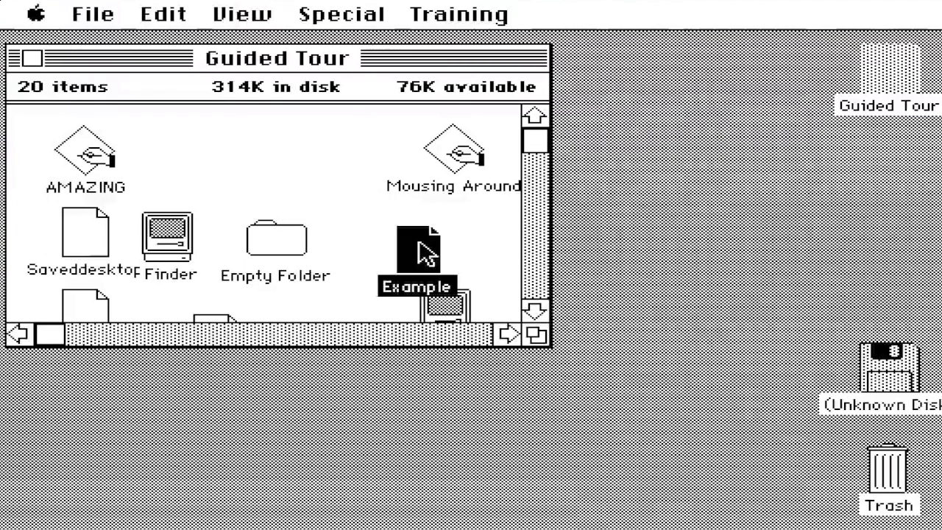
Open the Empty Folder to view its contents, and close its window.
double_click(276, 246)
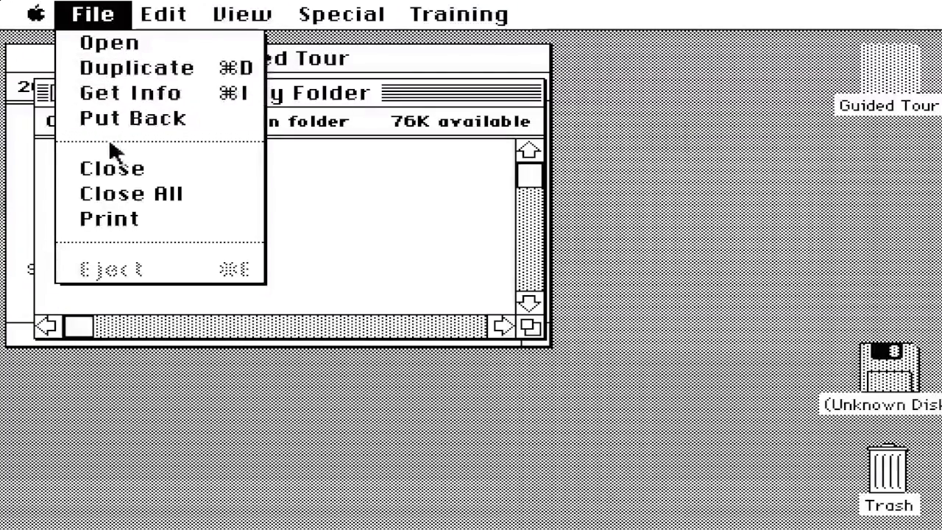
left_click_drag(112, 150, 118, 168)
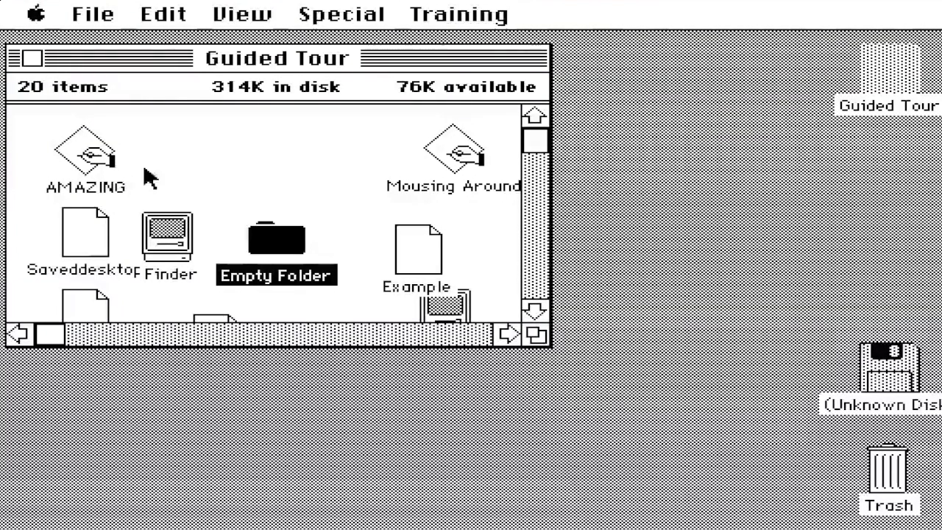
Select the Saveddesktop, Finder and Empty Folder icons together, and move them as a group within the Guided Tour window.
left_click(40, 220)
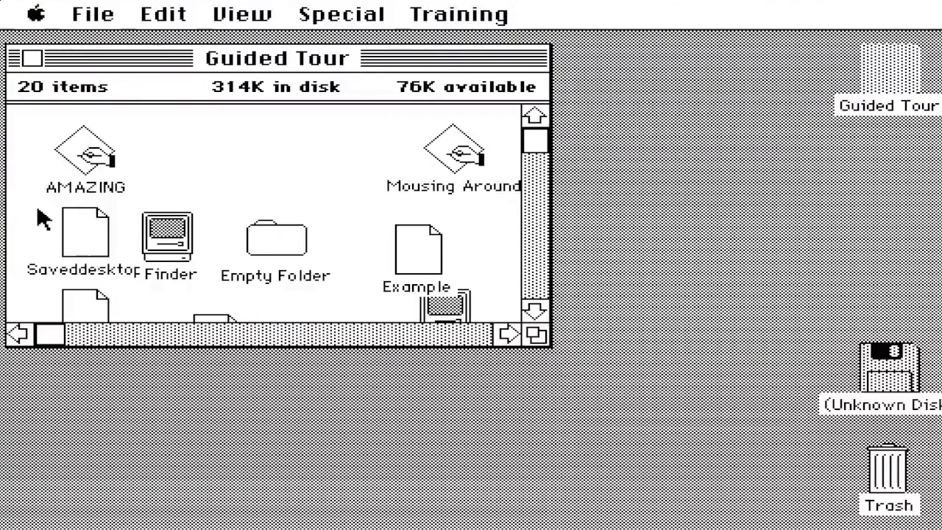
left_click_drag(76, 221, 346, 291)
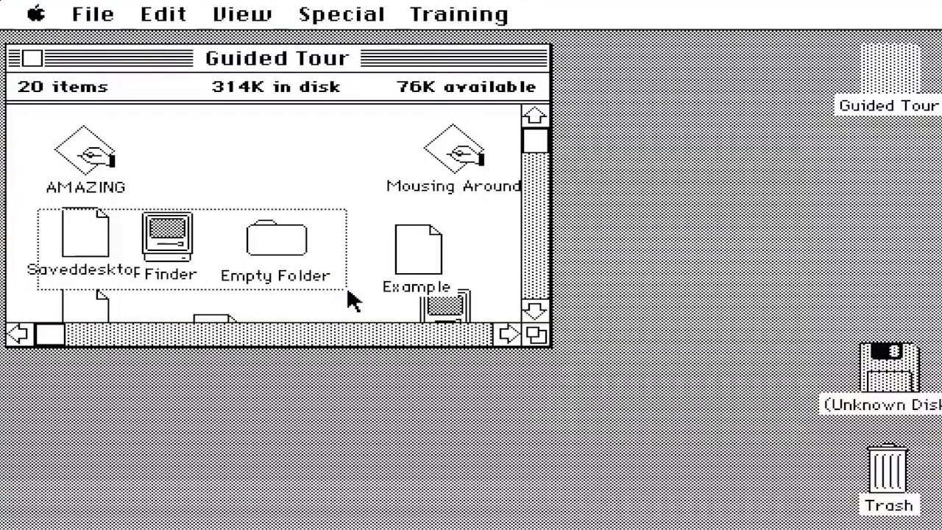
left_click_drag(347, 291, 347, 291)
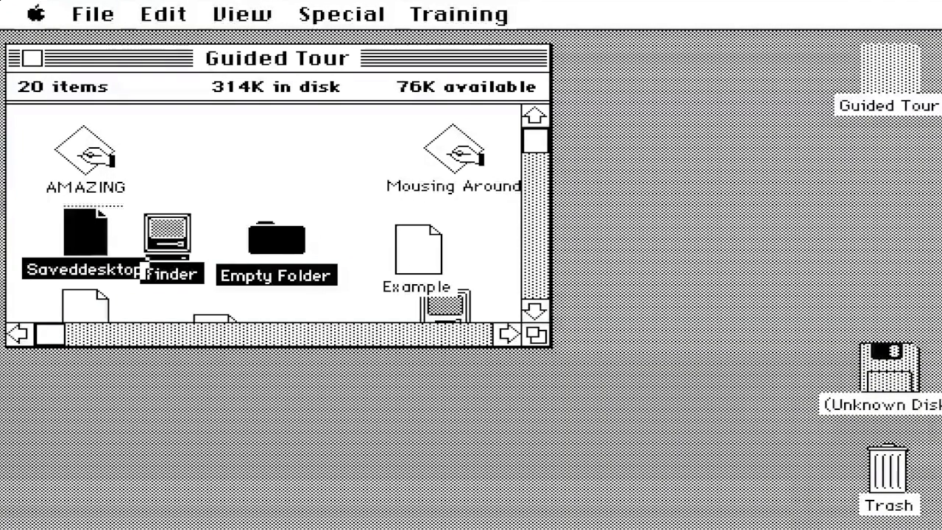
mouse_move(168, 233)
left_mouse_down()
mouse_move(231, 242)
mouse_move(275, 234)
mouse_move(383, 169)
mouse_move(360, 203)
mouse_move(282, 240)
mouse_move(169, 252)
left_mouse_up()
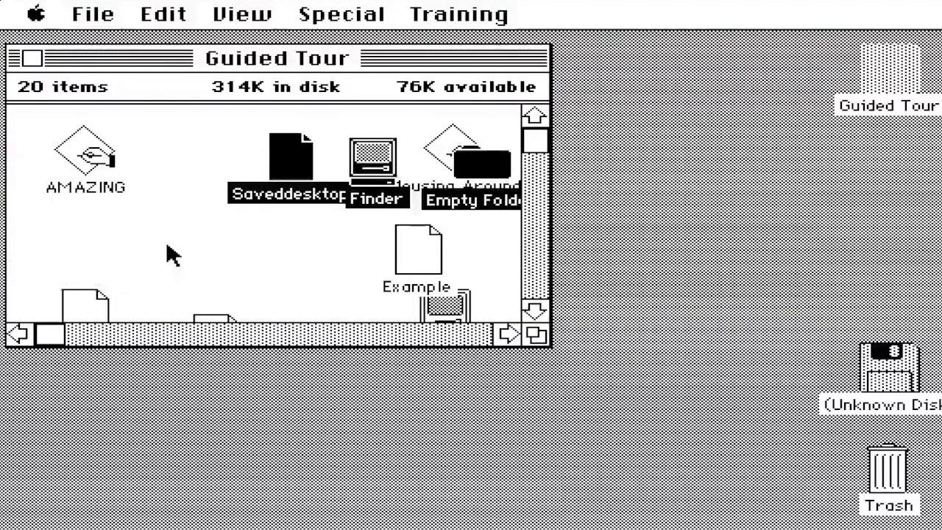
left_click(423, 256)
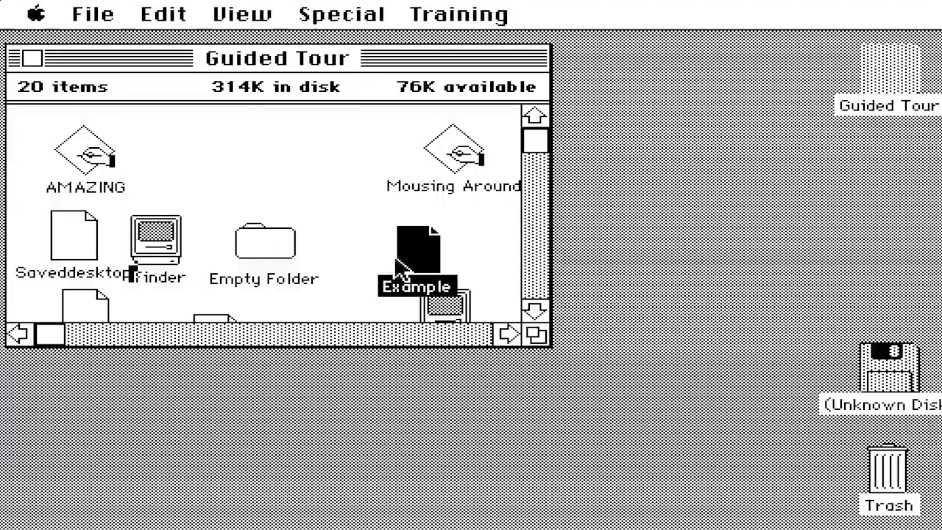
left_click(337, 195)
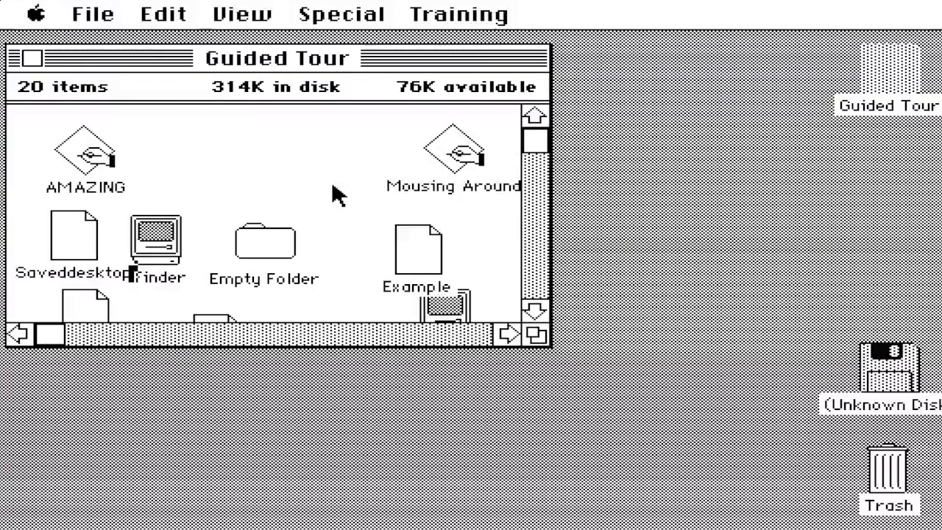
Quit the training lesson and start "Let Me Use my Macintosh!" from the tour's main screen.
left_click(457, 25)
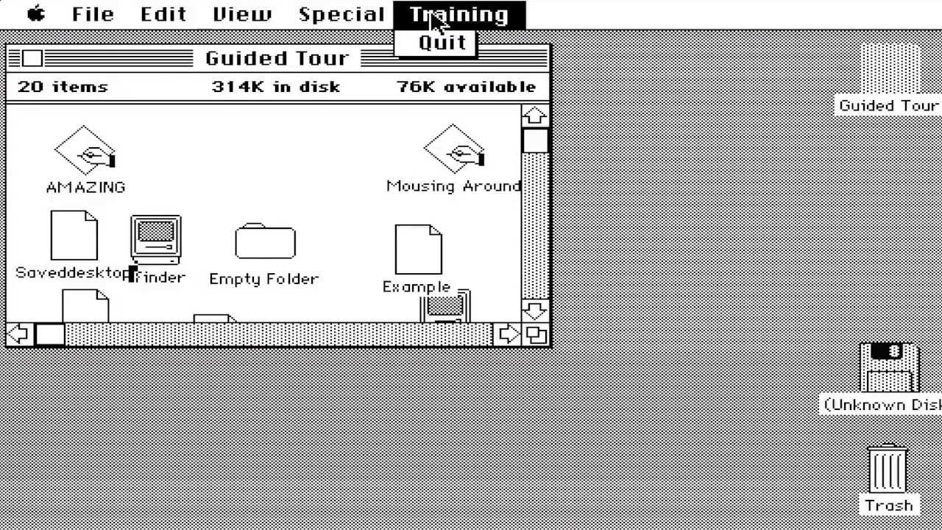
left_click_drag(431, 20, 439, 46)
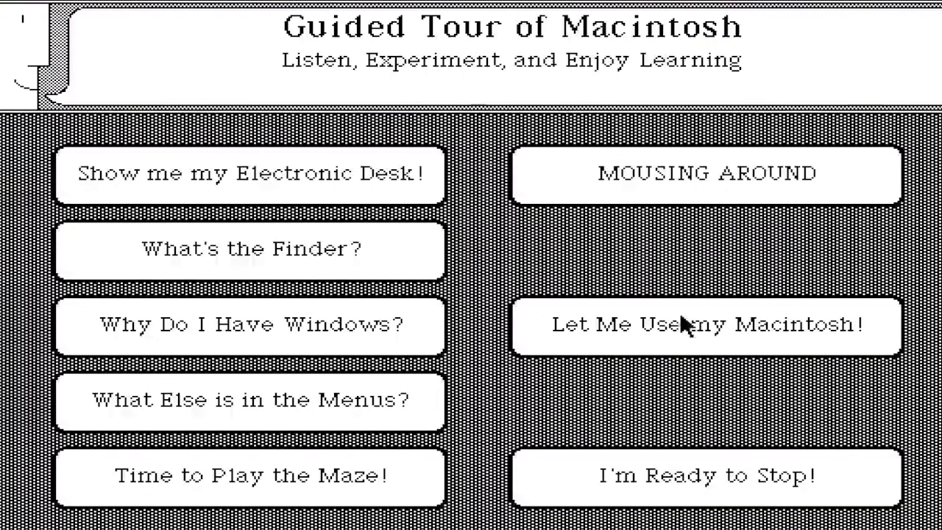
left_click(648, 330)
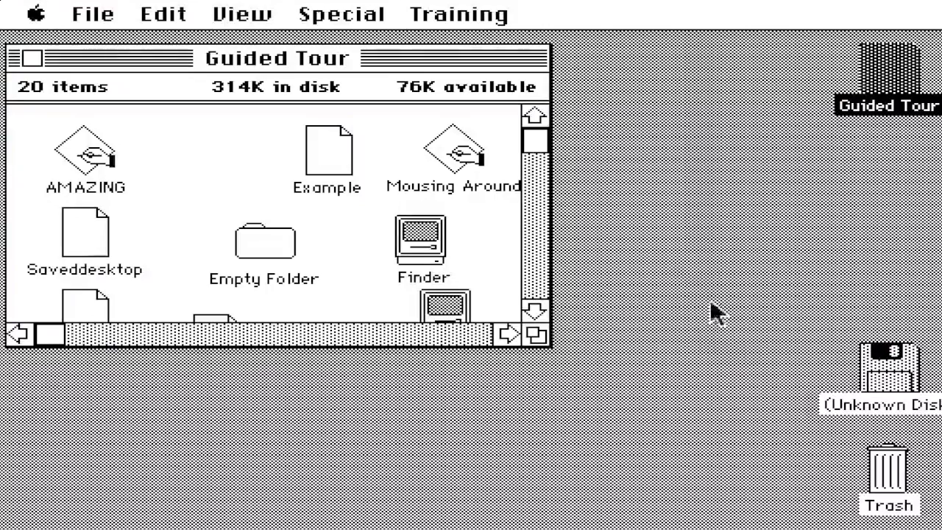
View the contents of the (Unknown Disk) and the Trash, closing each window.
double_click(881, 372)
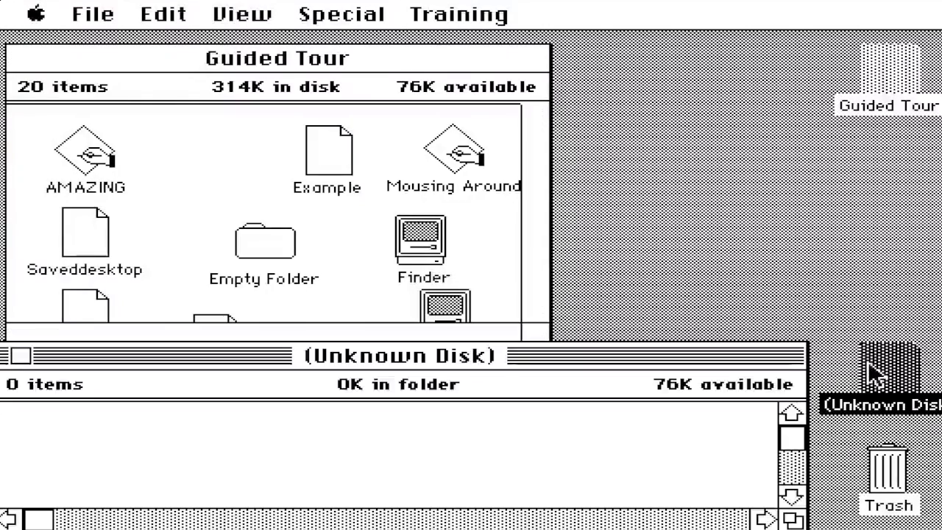
left_click(22, 357)
double_click(897, 475)
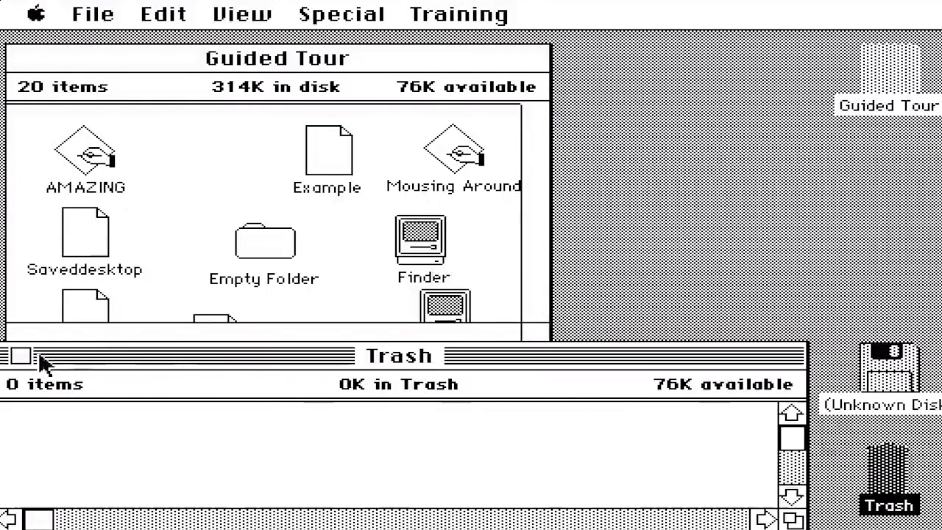
left_click(21, 357)
Throw the Example document into the Trash, check the Trash's contents, and empty it.
left_click_drag(329, 155, 886, 490)
double_click(890, 493)
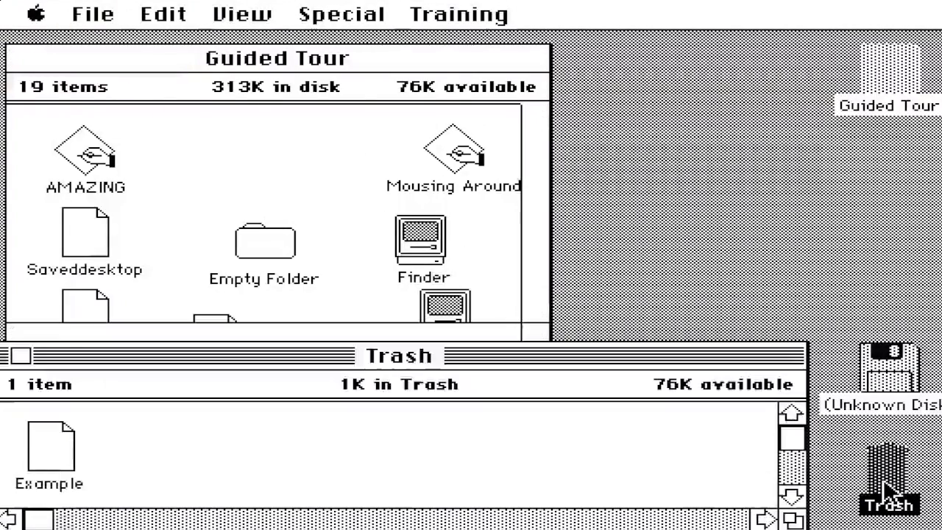
left_click(21, 357)
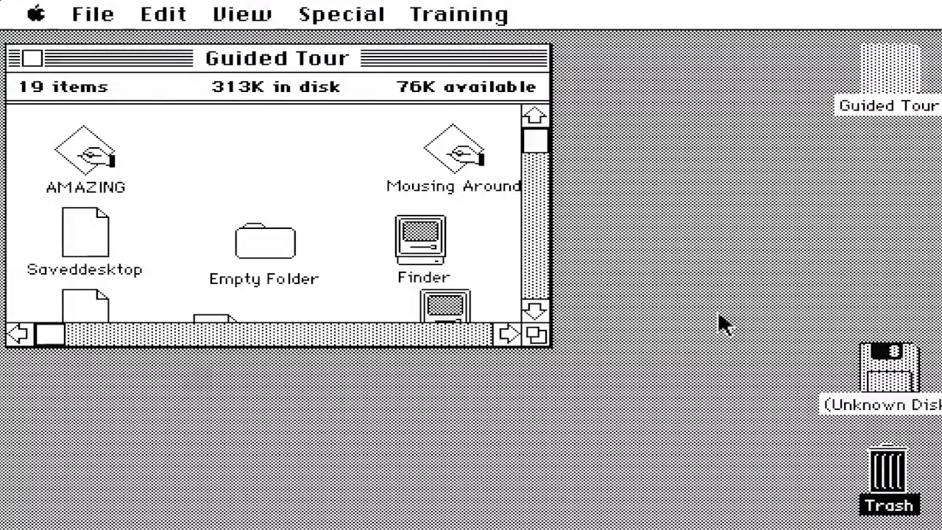
left_click(871, 447)
left_click_drag(462, 22, 354, 63)
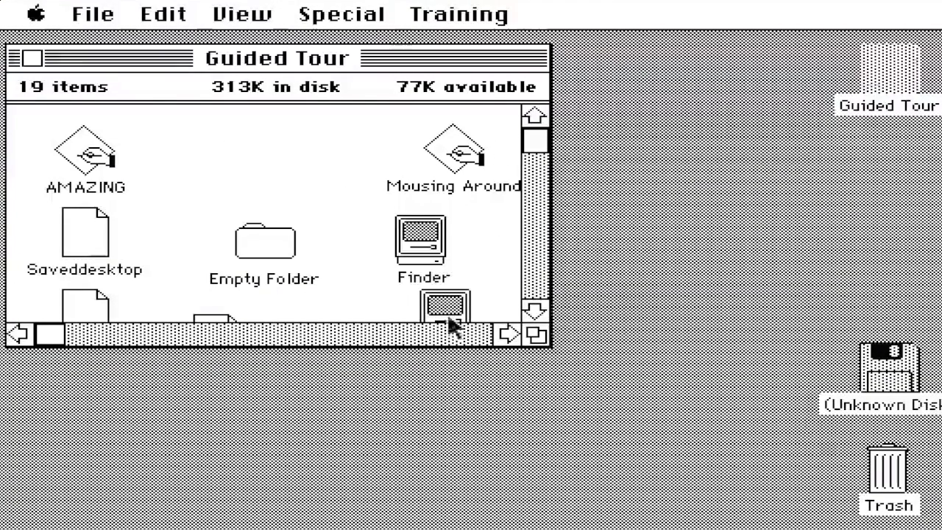
View the Finder's version and credits picture, and dismiss it.
left_click_drag(312, 22, 49, 37)
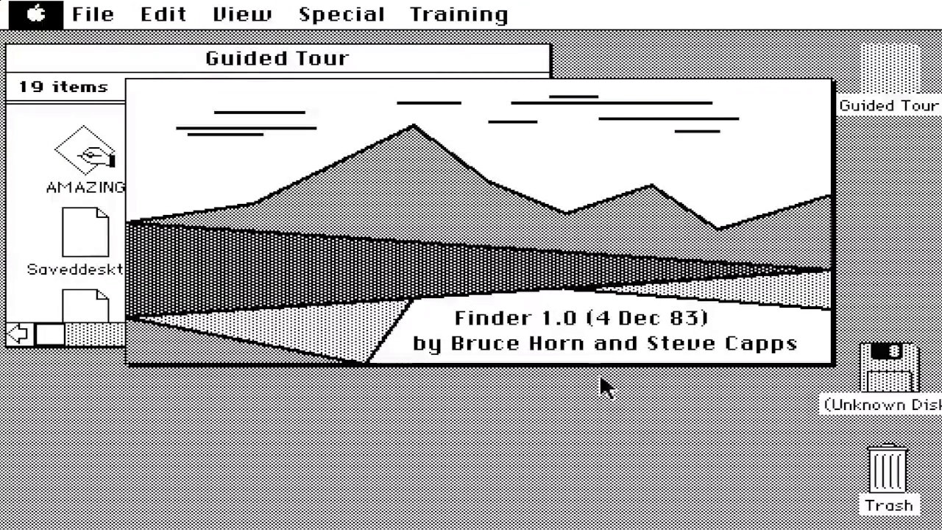
left_click(484, 378)
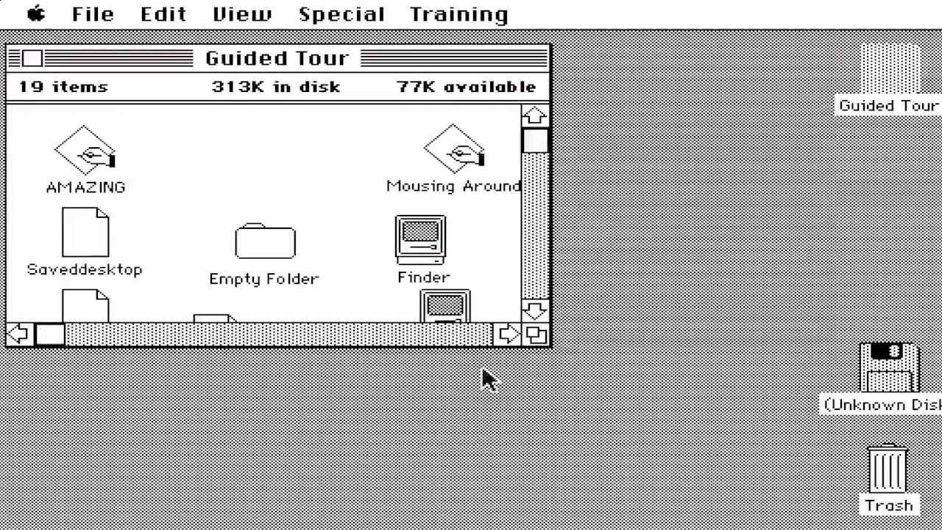
Open the Calculator desk accessory, enter 8 + 8, and close it.
left_click_drag(33, 13, 48, 78)
left_click(445, 257)
left_click(526, 288)
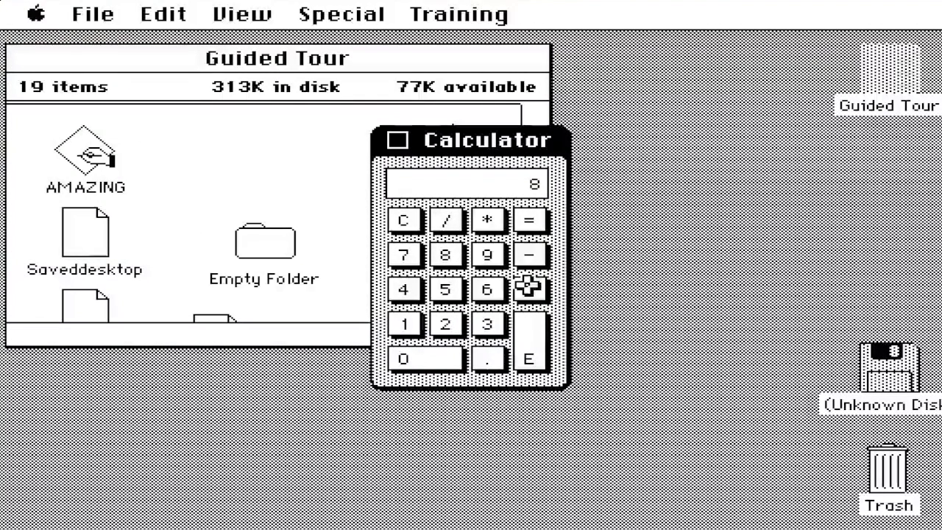
left_click(444, 256)
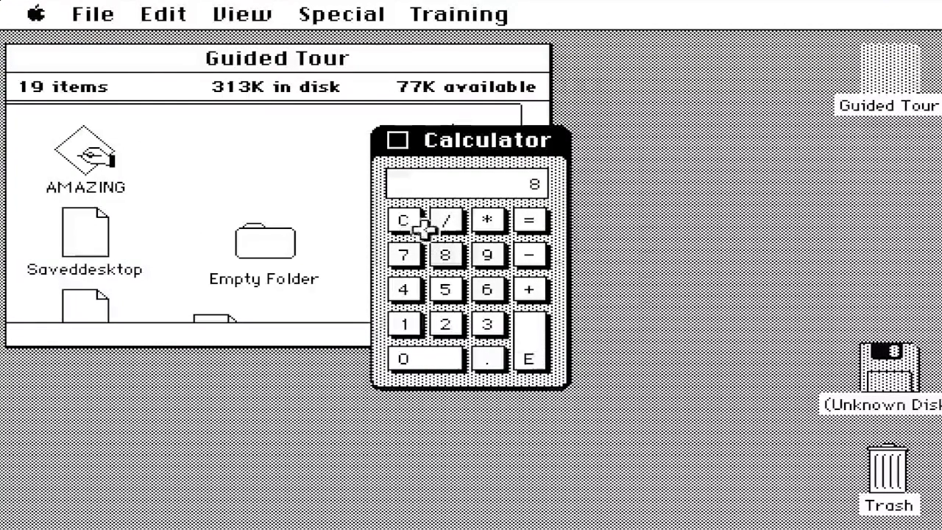
left_click(396, 140)
left_click_drag(46, 21, 61, 142)
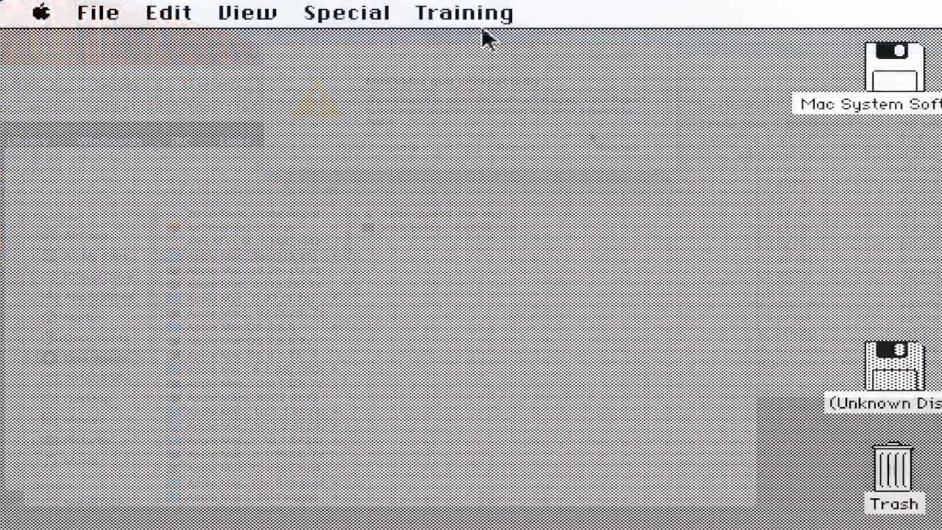
left_click(337, 26)
left_click_drag(334, 24, 542, 27)
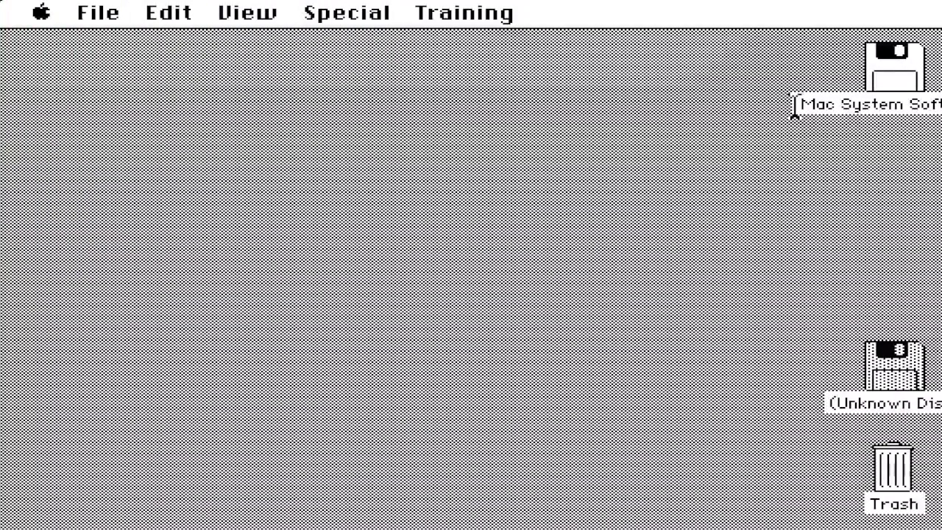
Try to select the text of the Mac System disk's name on the desktop, and deselect the disk.
left_click_drag(795, 104, 941, 105)
left_click(904, 105)
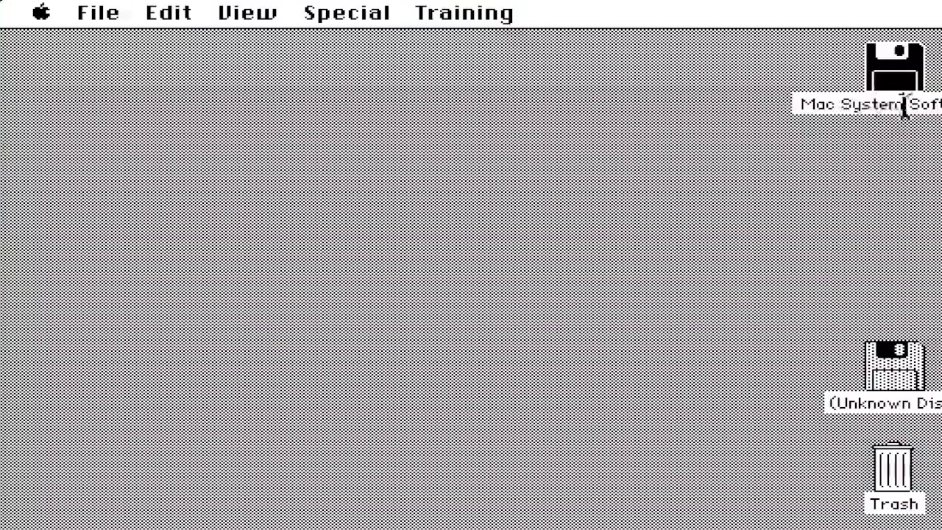
left_click_drag(805, 102, 941, 106)
left_click(836, 67)
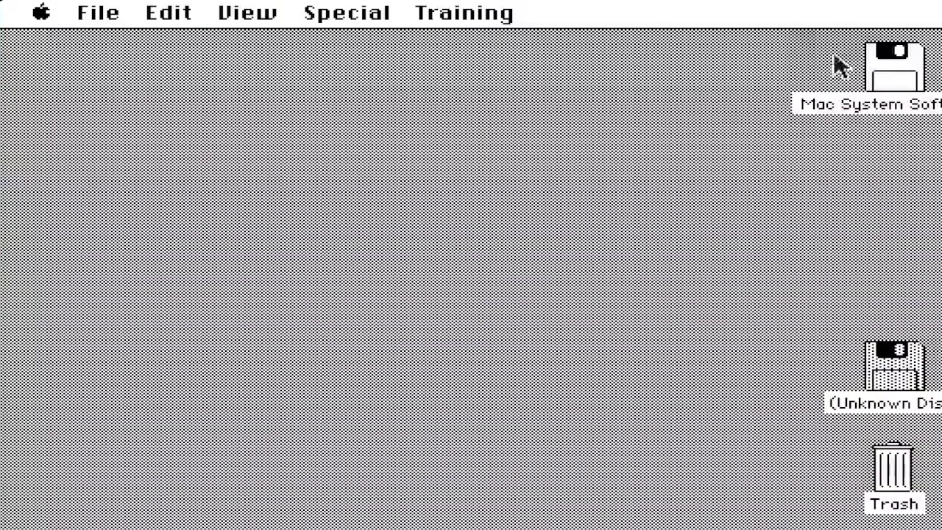
Move the Mac System Software disk away from the edge of the desktop, open it and look through its files.
left_click_drag(890, 64, 826, 63)
double_click(826, 63)
left_click(350, 347)
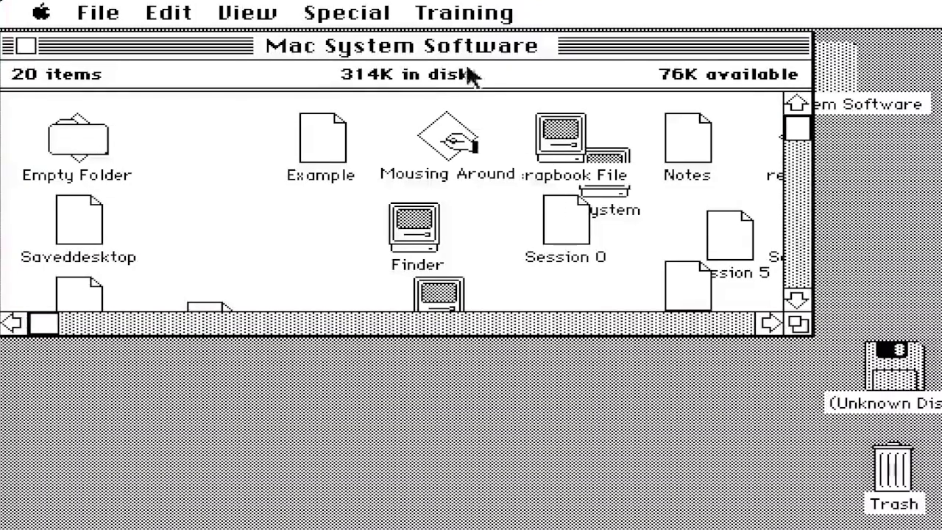
left_click(804, 282)
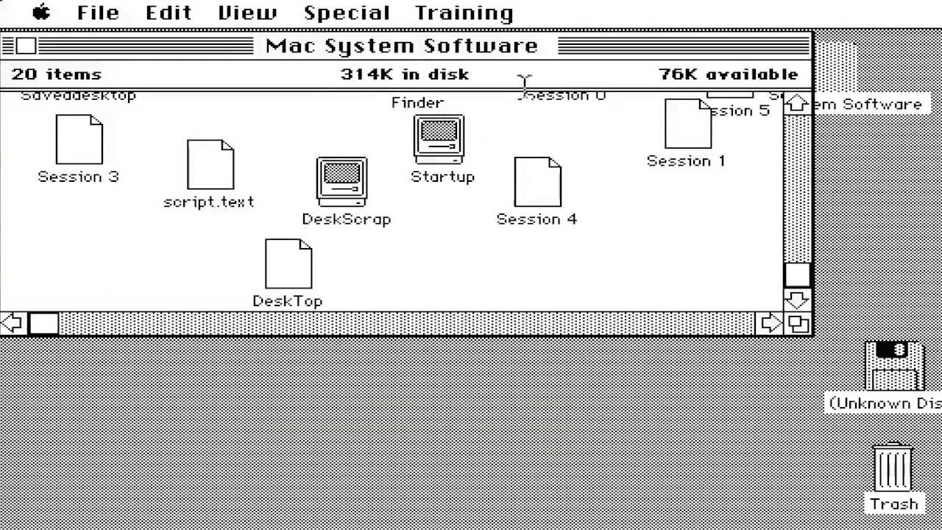
Return to the Guided Tour's main screen and resume free use of the Macintosh.
left_click_drag(462, 22, 467, 44)
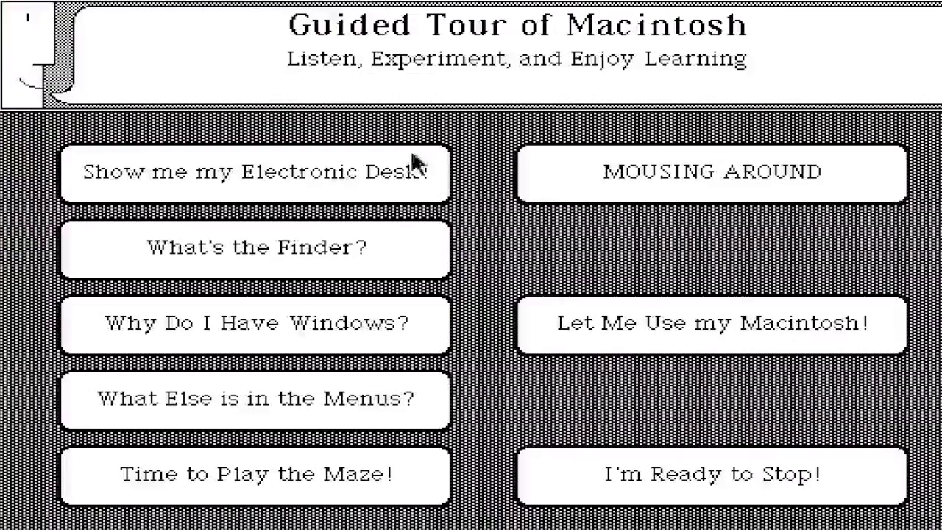
left_click(591, 321)
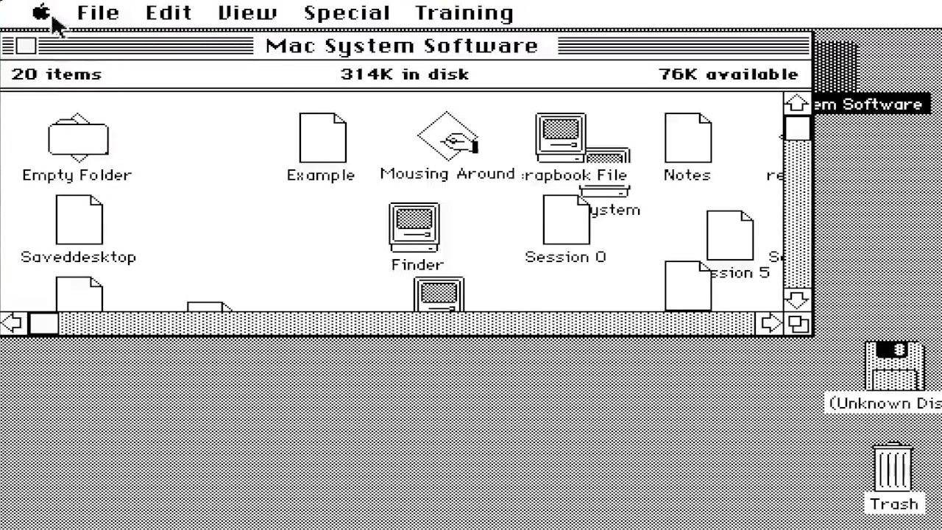
View and dismiss the Finder's credits picture, and close the Mac System Software window.
left_click_drag(48, 18, 58, 35)
left_click(332, 227)
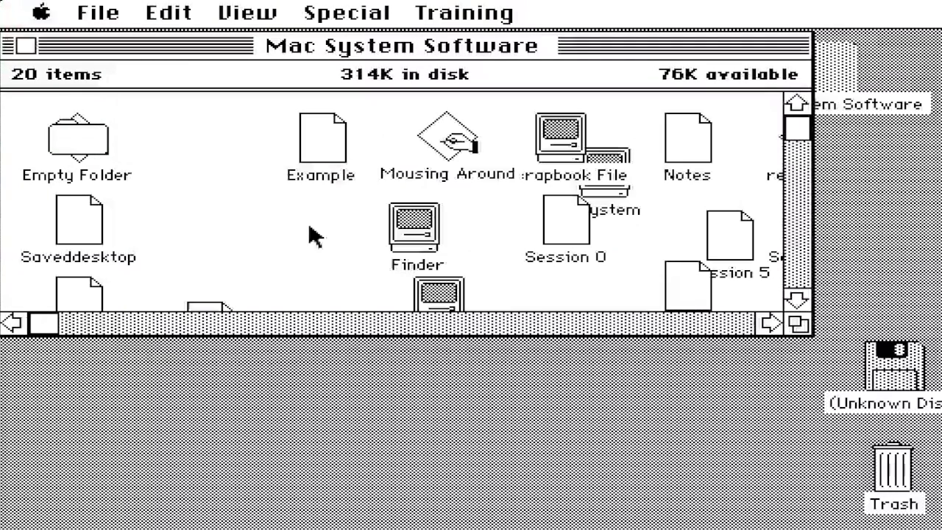
left_click(879, 106)
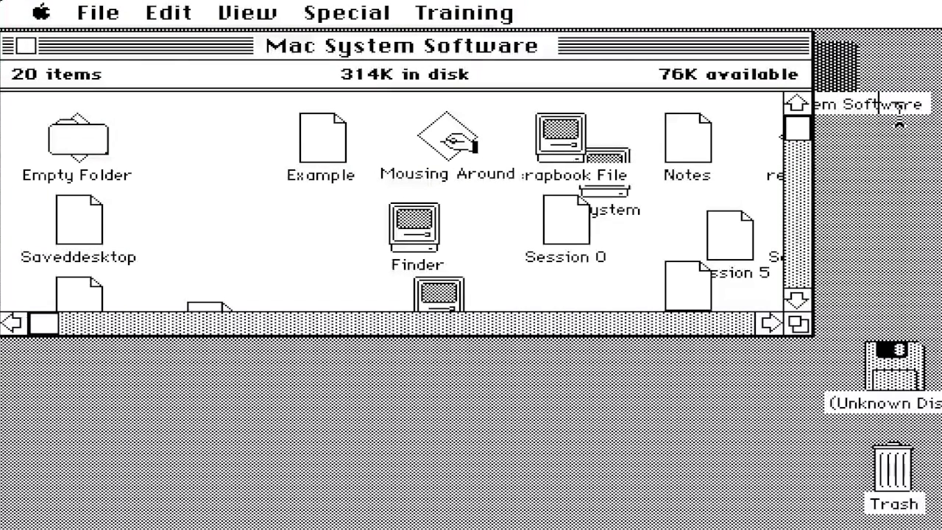
left_click(26, 45)
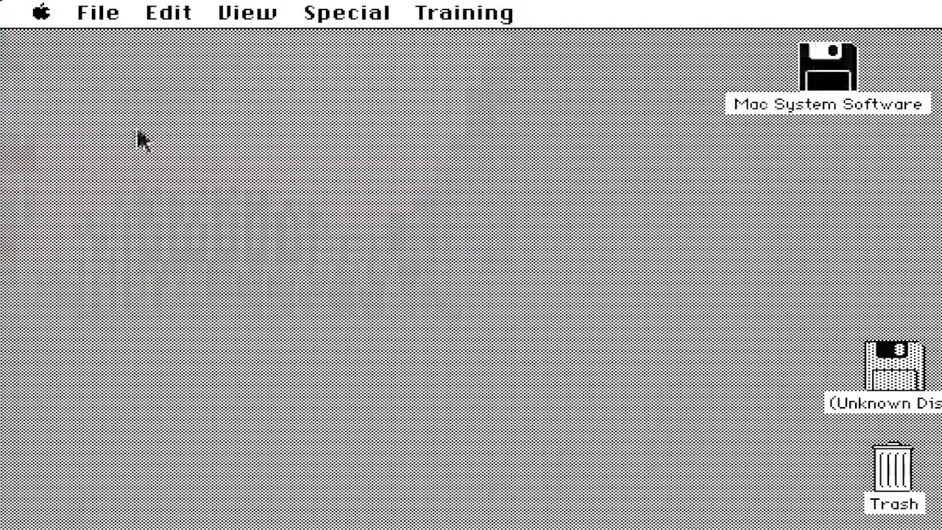
View the Clock desk accessory and close it.
left_click_drag(46, 27, 67, 112)
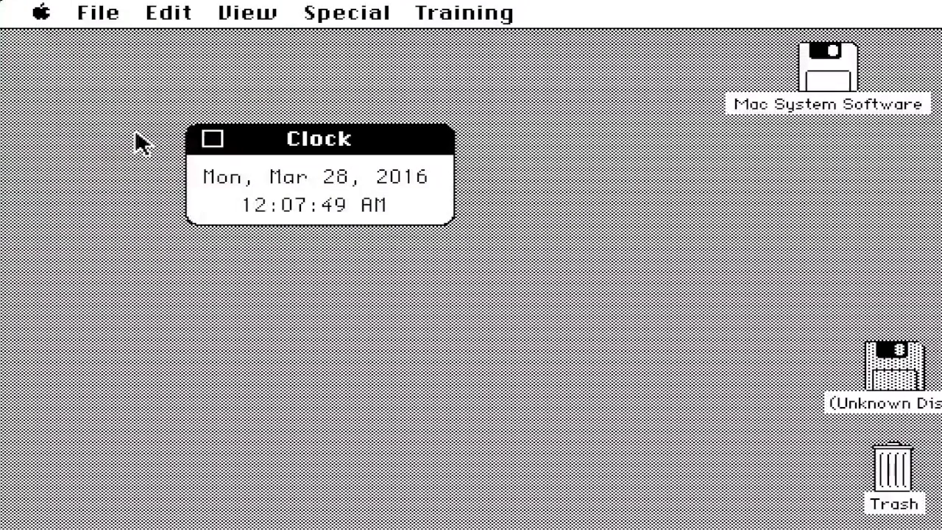
left_click(210, 140)
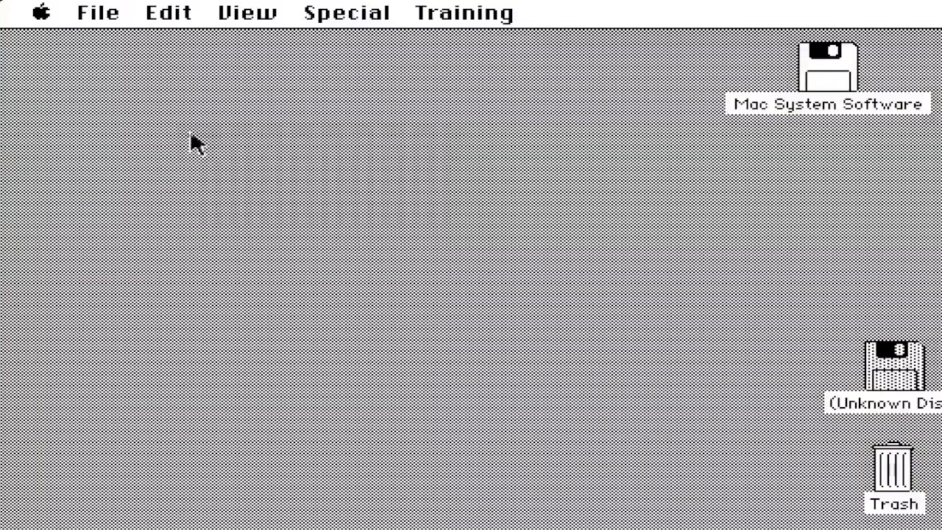
Open the Puzzle desk accessory, slide the 13 and 11 tiles, and close it.
left_click_drag(29, 22, 97, 163)
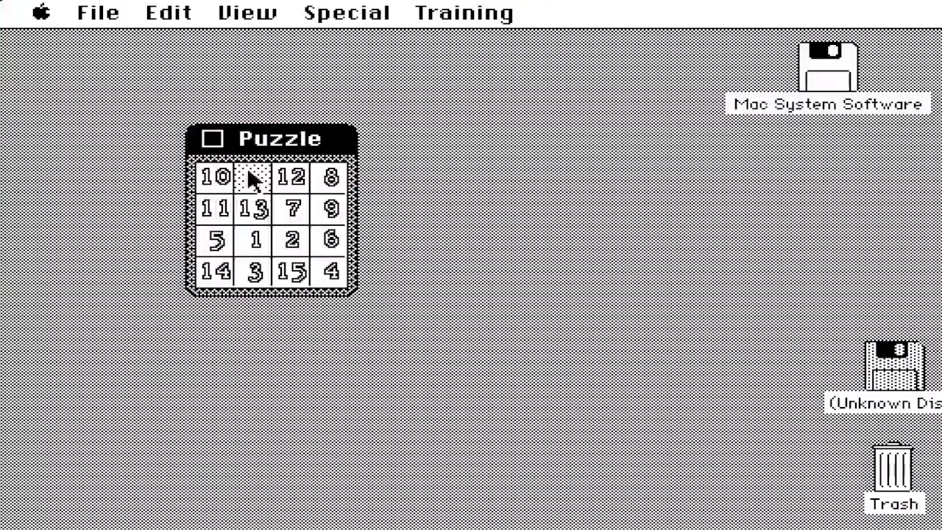
left_click(237, 210)
left_click(225, 210)
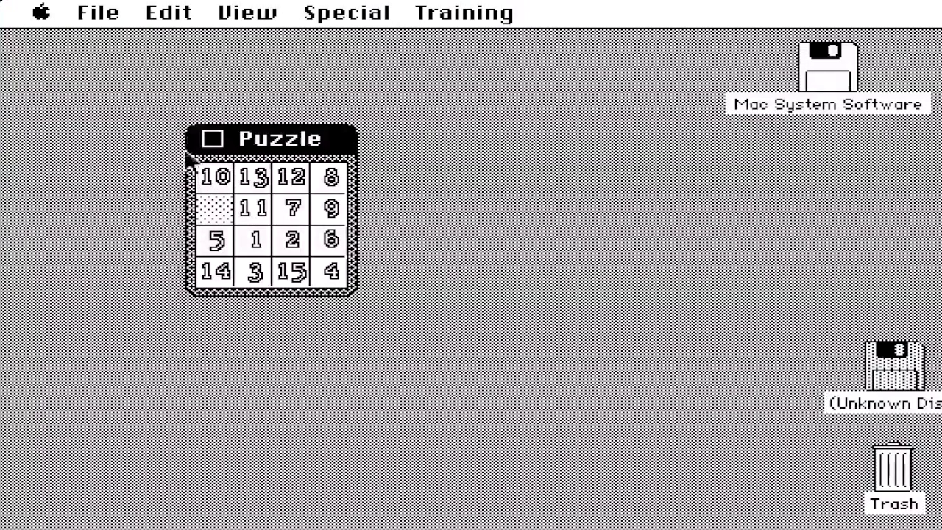
left_click(212, 138)
View the Note Pad and Scrapbook desk accessories, closing each one.
left_click_drag(51, 22, 120, 189)
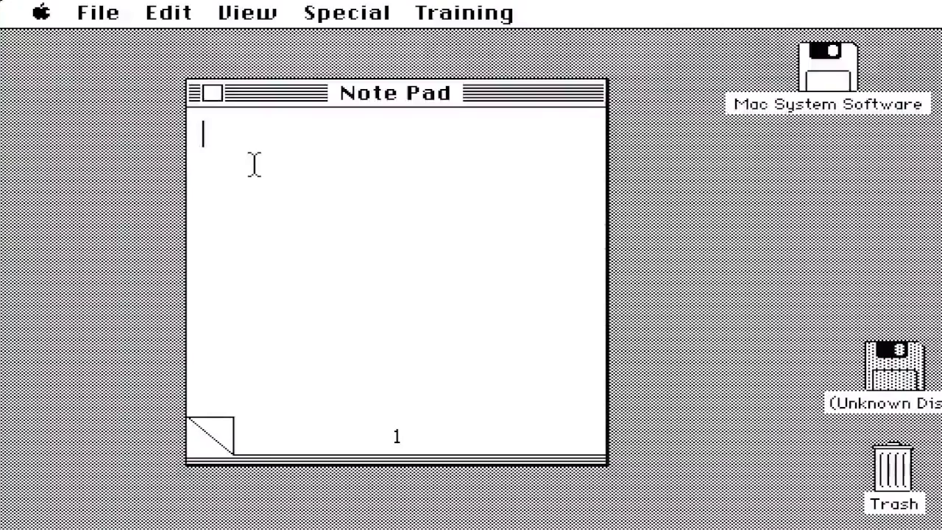
left_click(214, 93)
left_click_drag(43, 13, 130, 206)
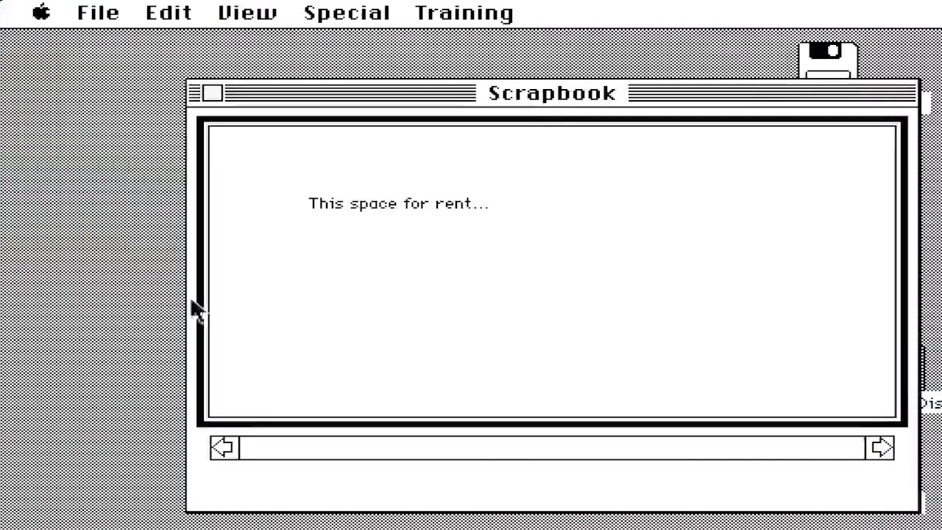
left_click(212, 93)
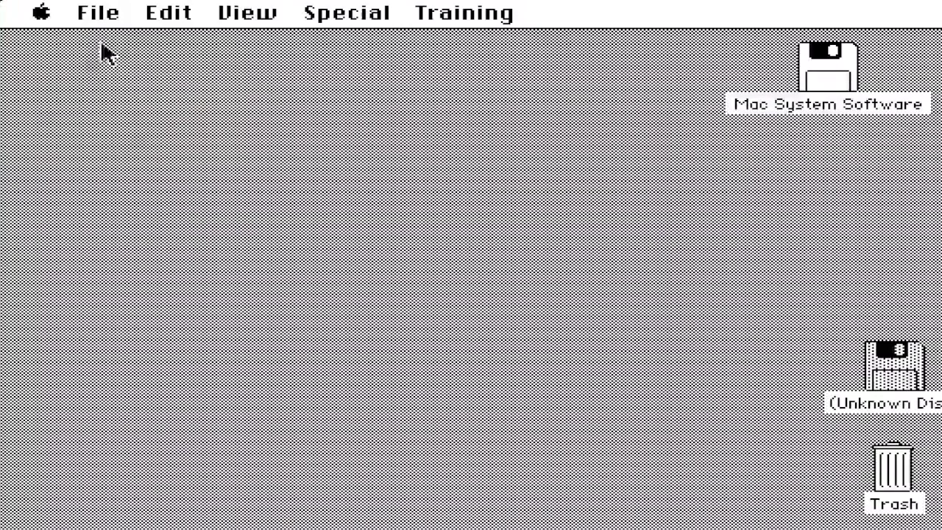
Set the desktop pattern to solid black in the Control Panel, and shift the Mac System Software disk on the desktop.
left_click_drag(41, 12, 163, 241)
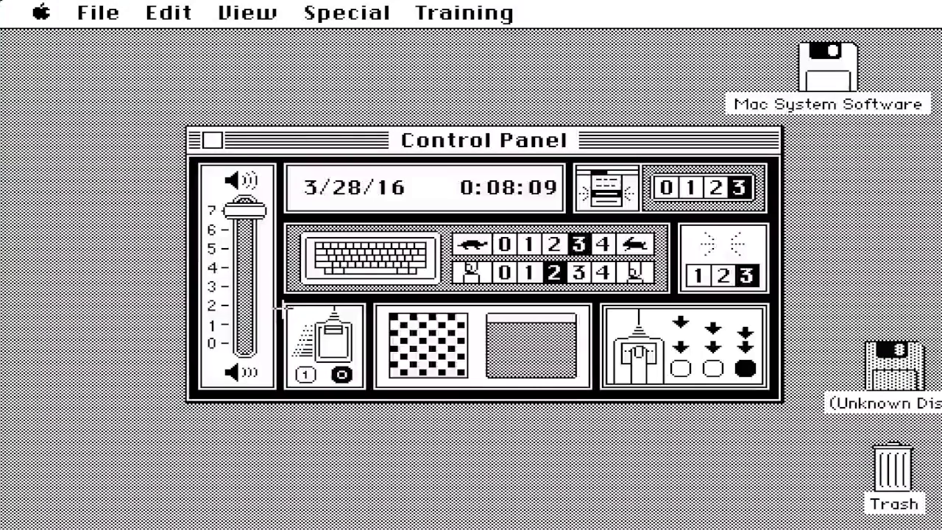
left_click_drag(423, 345, 419, 391)
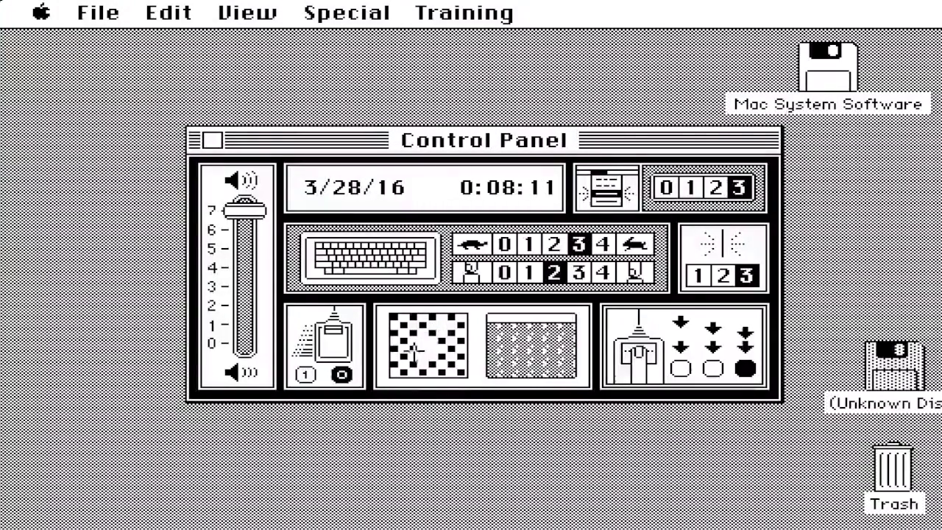
mouse_move(415, 351)
left_mouse_down()
mouse_move(423, 340)
mouse_move(441, 346)
left_mouse_up()
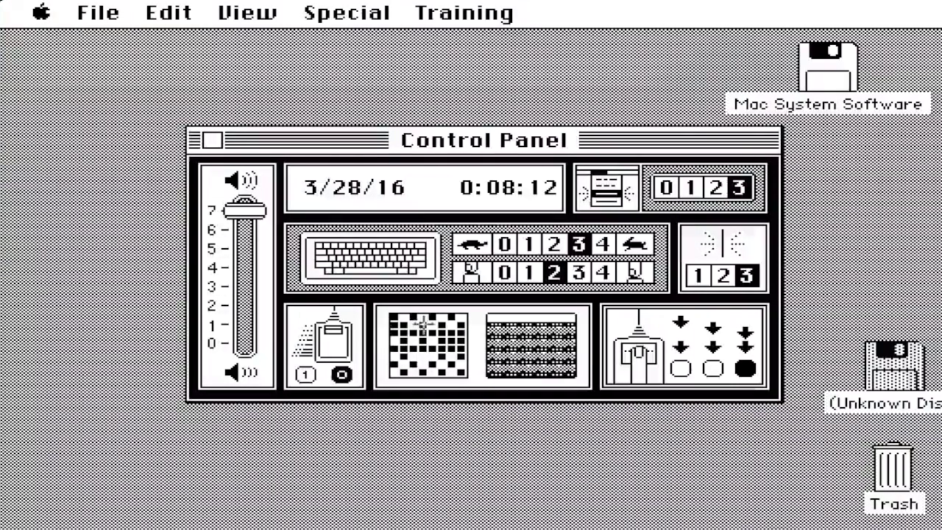
mouse_move(427, 327)
left_mouse_down()
mouse_move(415, 318)
mouse_move(458, 311)
mouse_move(444, 375)
left_mouse_up()
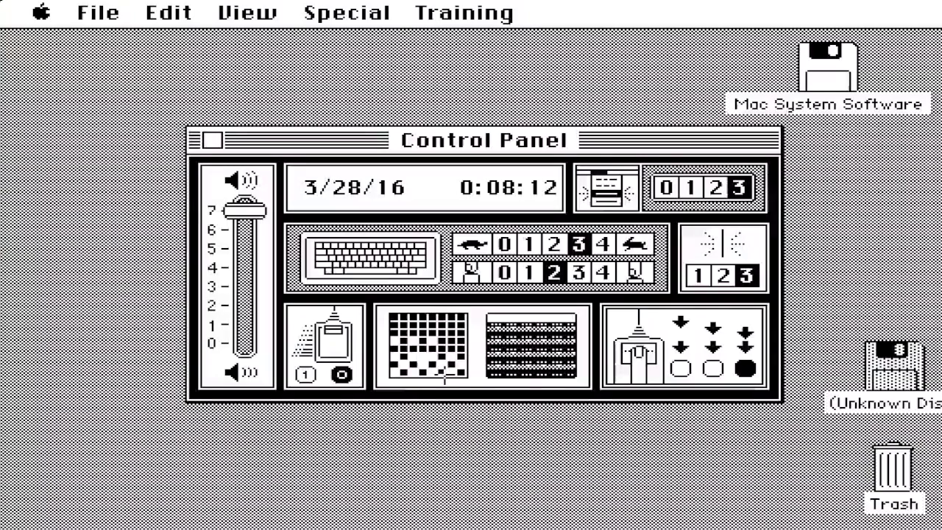
mouse_move(371, 371)
left_mouse_down()
mouse_move(468, 368)
mouse_move(439, 364)
mouse_move(452, 358)
mouse_move(416, 340)
left_mouse_up()
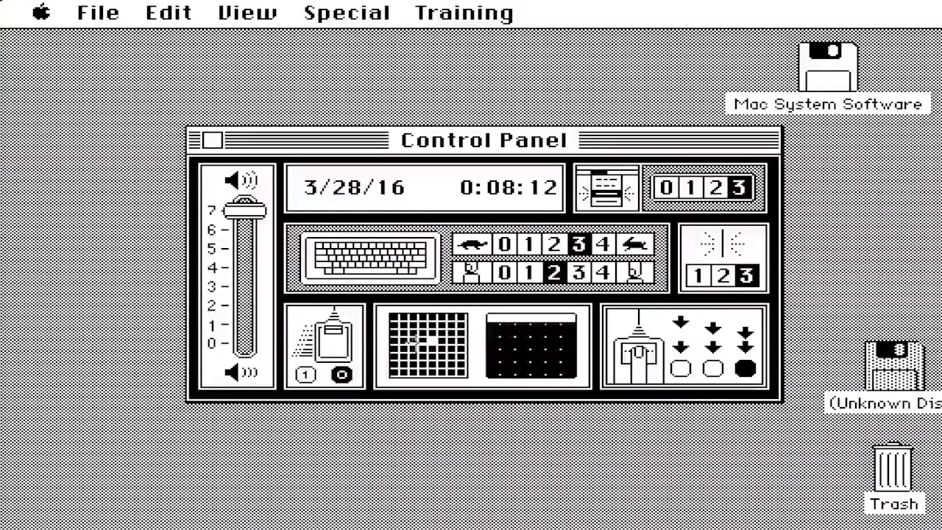
left_click(485, 347)
left_click_drag(824, 53, 866, 57)
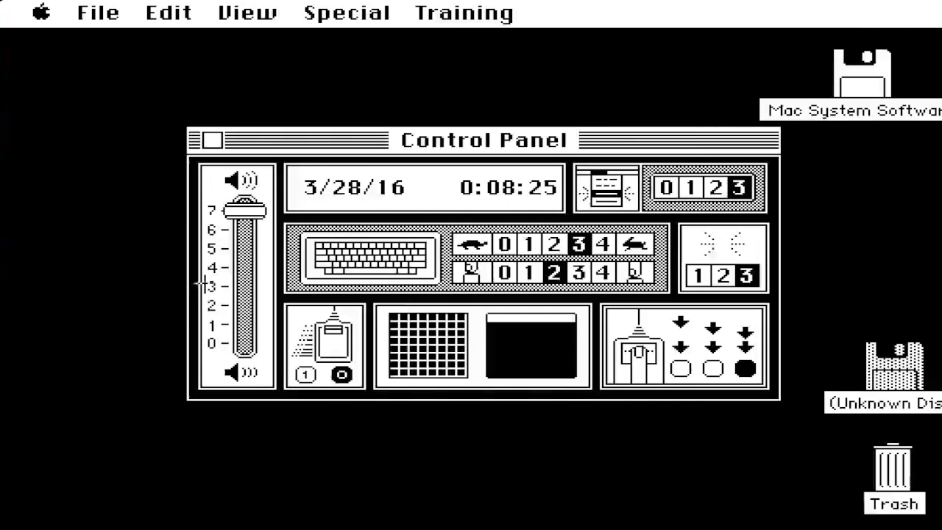
Try a desktop pattern with some of its cells cleared, and restore the solid black pattern.
mouse_move(450, 356)
left_mouse_down()
mouse_move(419, 328)
mouse_move(452, 297)
left_mouse_up()
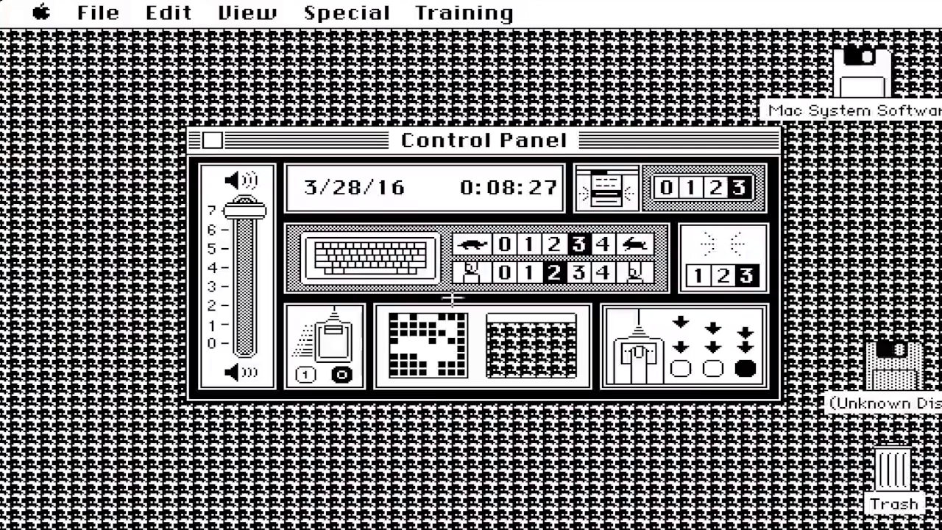
left_click(460, 339)
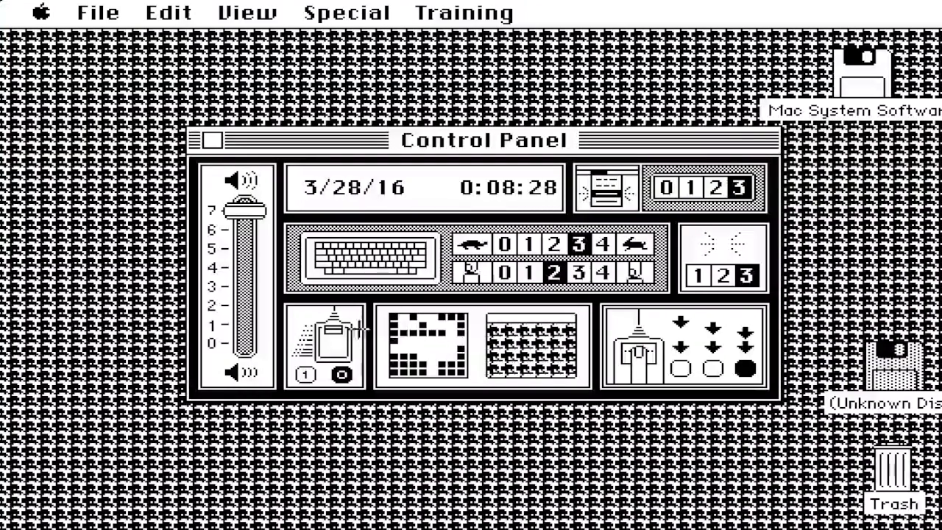
mouse_move(397, 324)
left_mouse_down()
mouse_move(445, 346)
mouse_move(442, 313)
mouse_move(423, 341)
mouse_move(460, 353)
mouse_move(415, 362)
mouse_move(462, 340)
left_mouse_up()
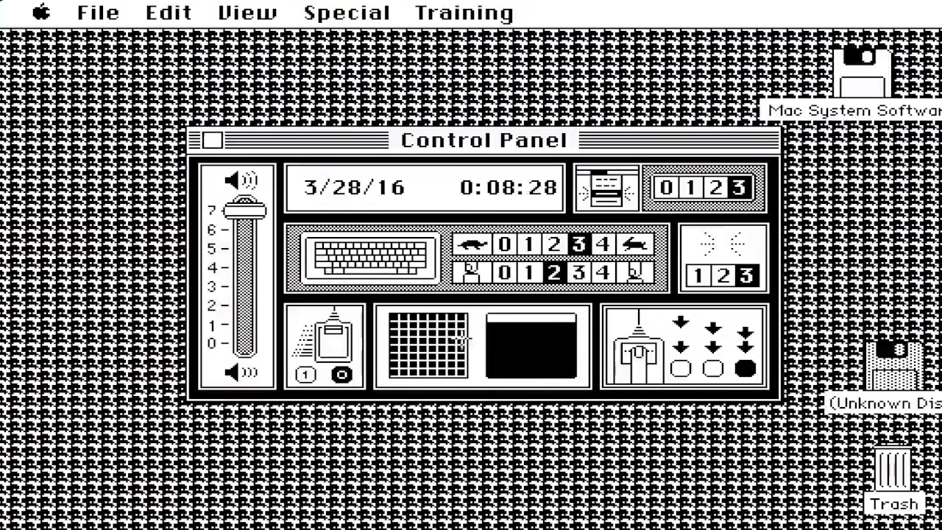
left_click(571, 353)
Try the speaker volume slider and an insertion-point blink rate of 2, and restore the blink rate to 3.
left_click_drag(245, 211, 253, 246)
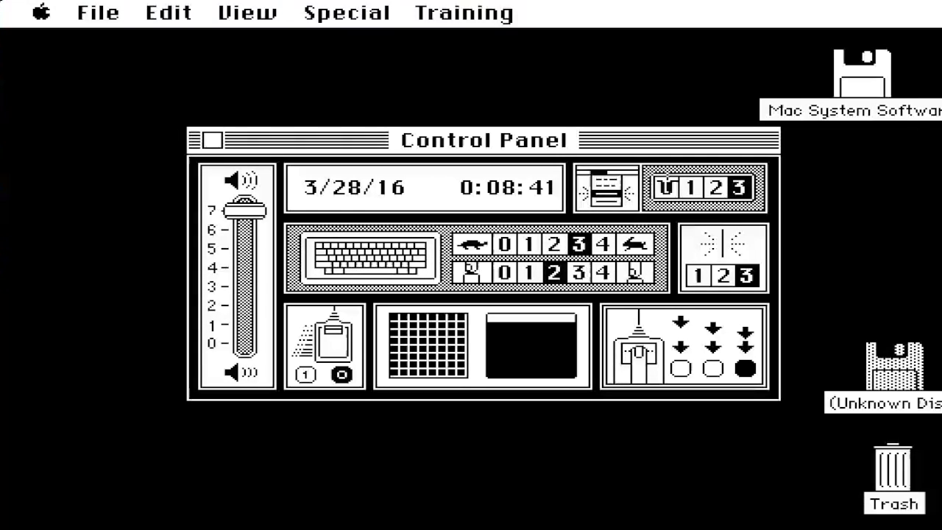
left_click(723, 275)
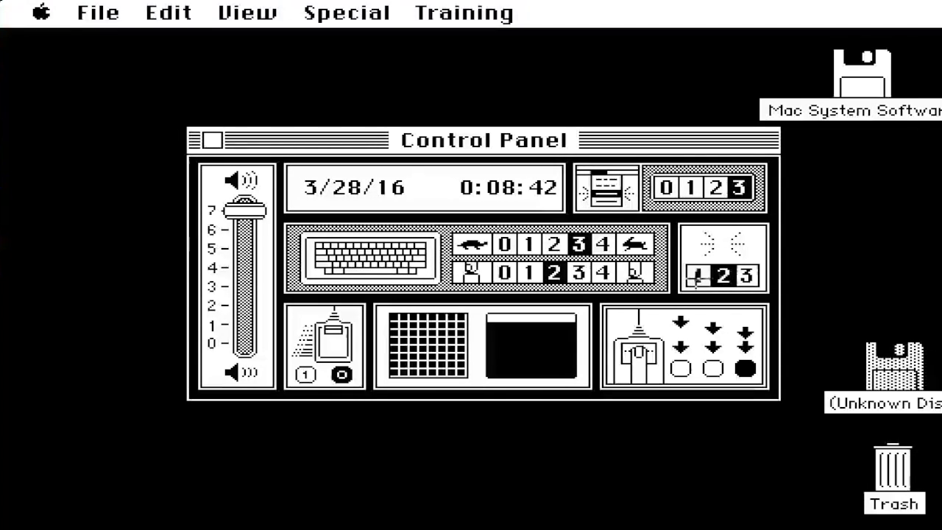
left_click(746, 276)
Open the Mac System Software disk and move Empty Folder off the AMAZING application it covers.
double_click(858, 90)
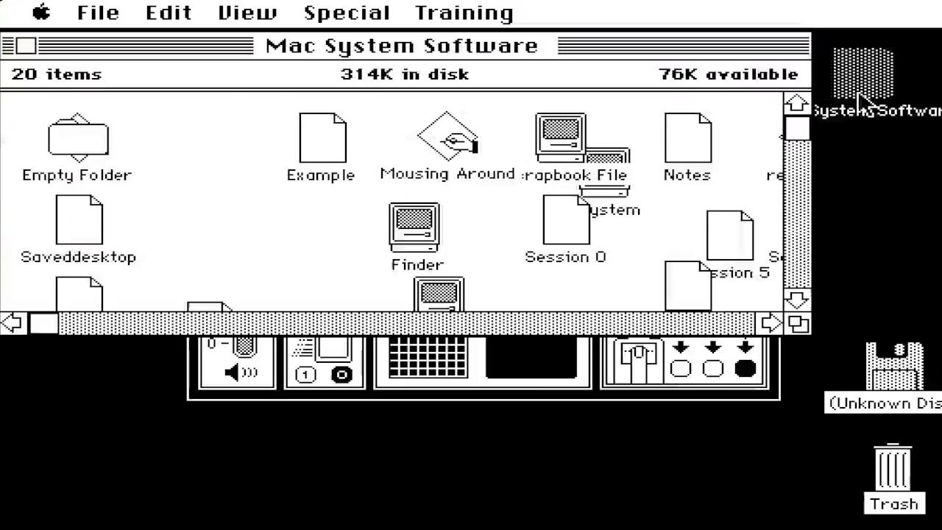
left_click_drag(86, 159, 203, 159)
left_click(275, 225)
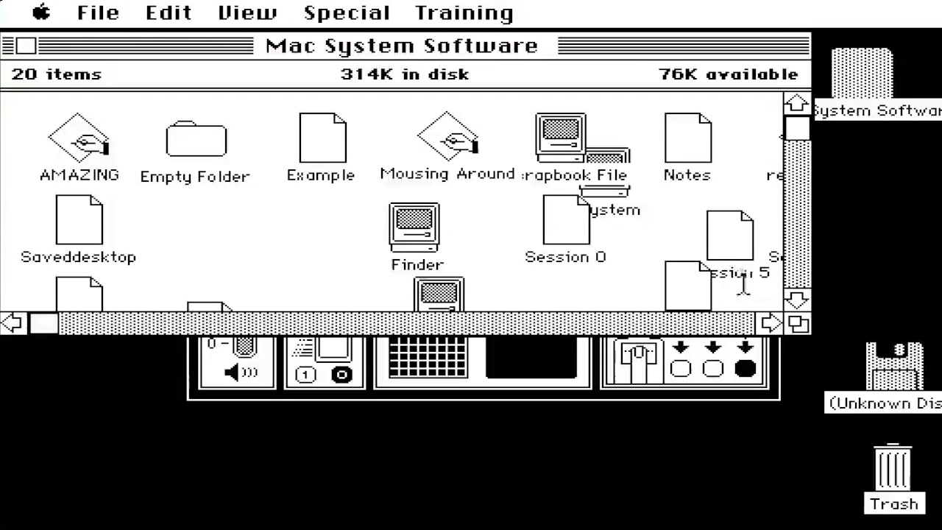
Look through the rest of the disk's files and launch the AMAZING maze game.
left_click(796, 221)
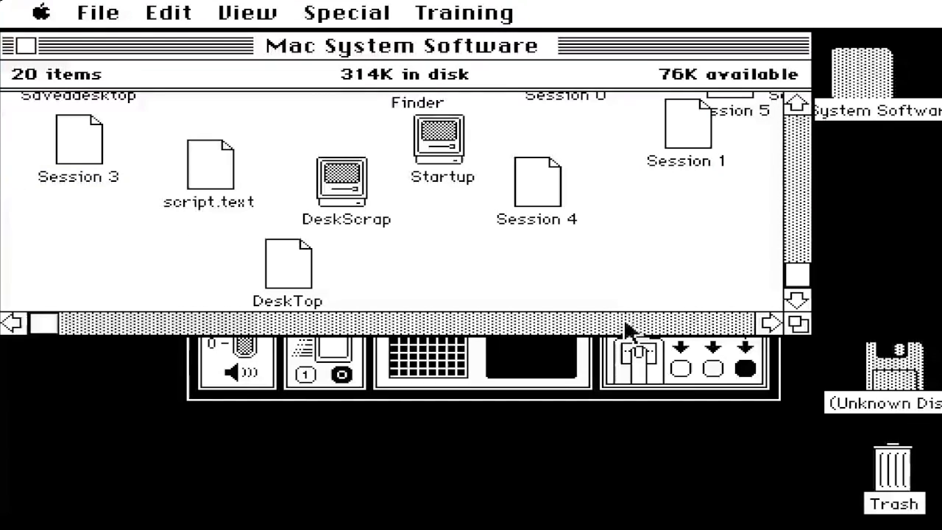
left_click_drag(801, 285, 806, 183)
left_click(195, 114)
left_click(265, 188)
left_click_drag(790, 204, 781, 112)
double_click(84, 145)
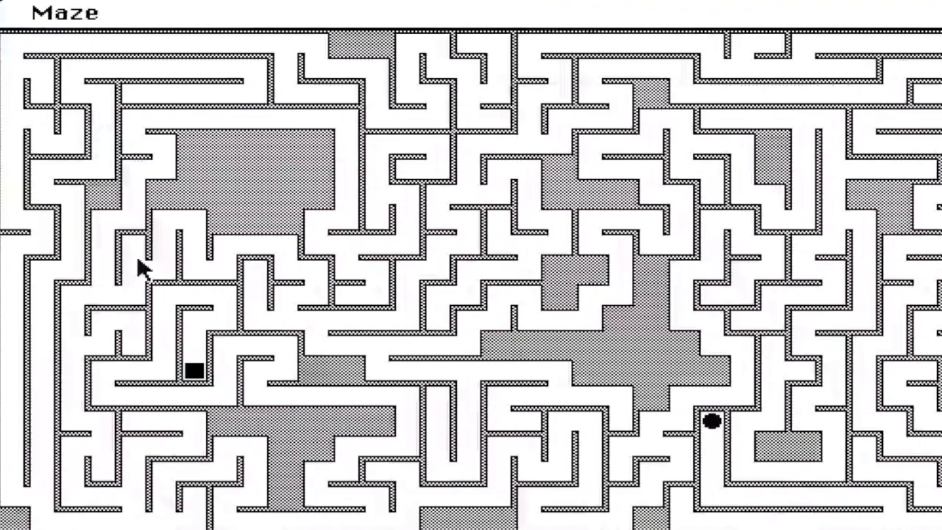
Solve the maze by tracing a path from the round start marker to the square goal.
mouse_move(710, 420)
left_mouse_down()
mouse_move(721, 496)
mouse_move(906, 500)
left_mouse_up()
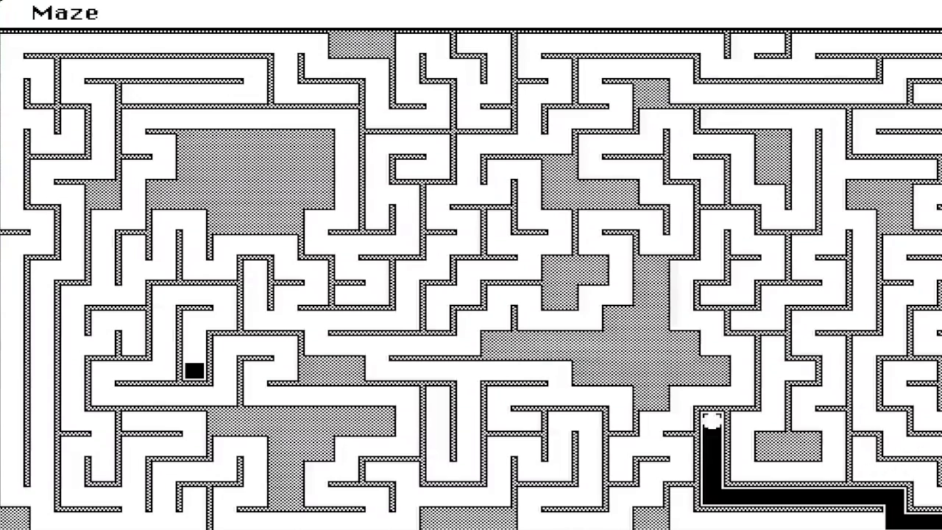
mouse_move(916, 459)
left_mouse_down()
mouse_move(866, 415)
mouse_move(914, 289)
mouse_move(919, 239)
mouse_move(939, 247)
mouse_move(940, 200)
mouse_move(883, 162)
mouse_move(933, 118)
mouse_move(866, 73)
left_mouse_up()
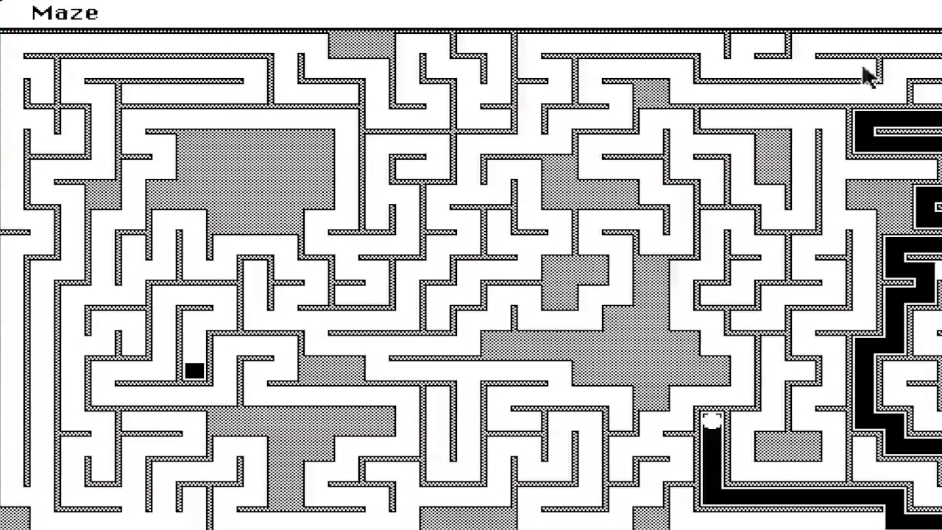
mouse_move(932, 70)
left_mouse_down()
mouse_move(882, 116)
mouse_move(887, 89)
mouse_move(692, 98)
mouse_move(597, 78)
mouse_move(620, 115)
mouse_move(558, 141)
mouse_move(469, 155)
mouse_move(454, 201)
mouse_move(462, 215)
mouse_move(399, 284)
left_mouse_up()
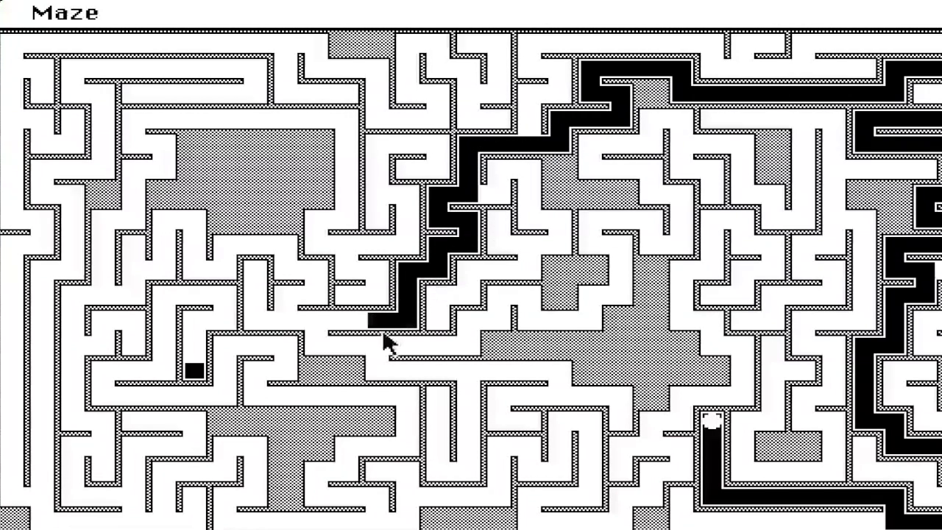
mouse_move(381, 328)
left_mouse_down()
mouse_move(294, 326)
mouse_move(307, 280)
mouse_move(273, 257)
mouse_move(220, 245)
left_mouse_up()
left_click_drag(225, 285, 165, 223)
mouse_move(161, 276)
left_mouse_down()
mouse_move(94, 311)
mouse_move(85, 291)
mouse_move(64, 417)
mouse_move(137, 416)
mouse_move(87, 427)
left_mouse_up()
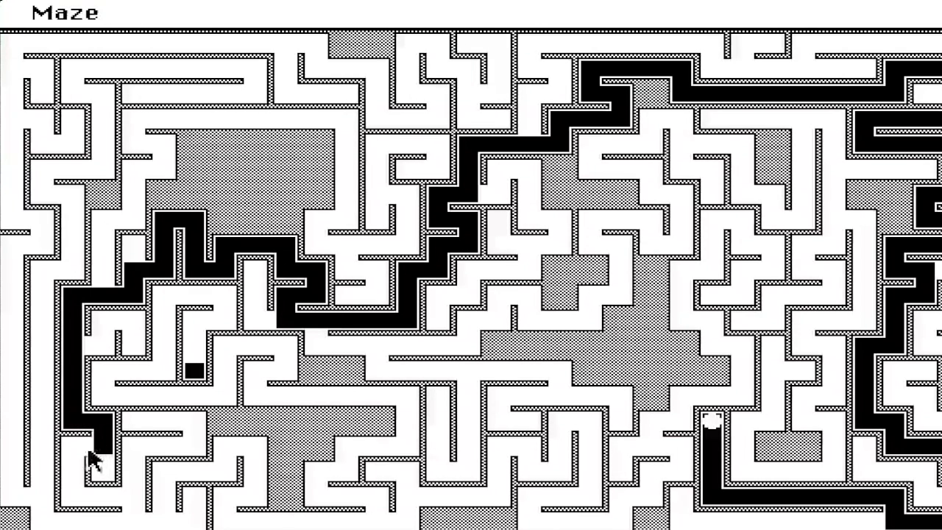
left_click_drag(90, 460, 80, 498)
left_click_drag(175, 523, 220, 459)
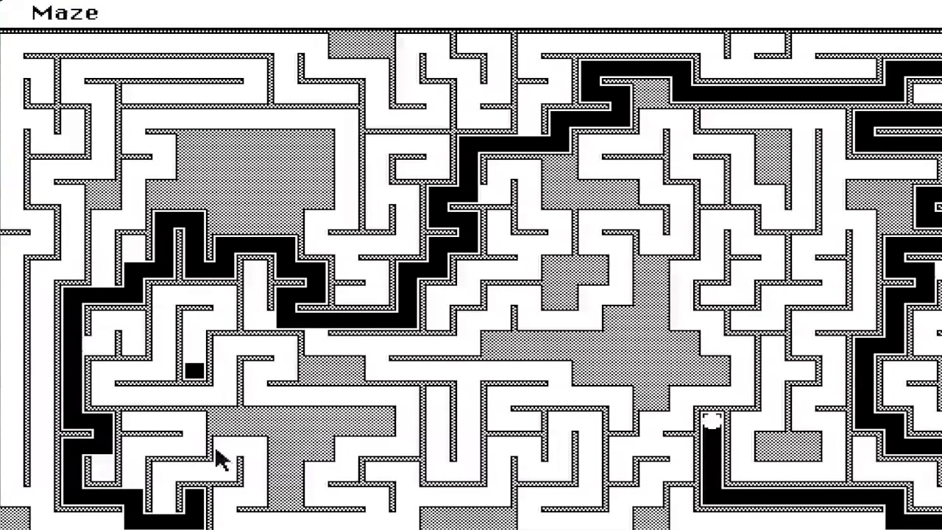
mouse_move(164, 511)
left_mouse_down()
mouse_move(213, 466)
mouse_move(255, 447)
mouse_move(227, 507)
mouse_move(366, 515)
mouse_move(374, 504)
mouse_move(312, 498)
left_mouse_up()
mouse_move(348, 470)
left_mouse_down()
mouse_move(412, 441)
mouse_move(312, 404)
mouse_move(250, 342)
mouse_move(196, 404)
mouse_move(101, 378)
mouse_move(223, 290)
mouse_move(181, 351)
mouse_move(186, 367)
left_mouse_up()
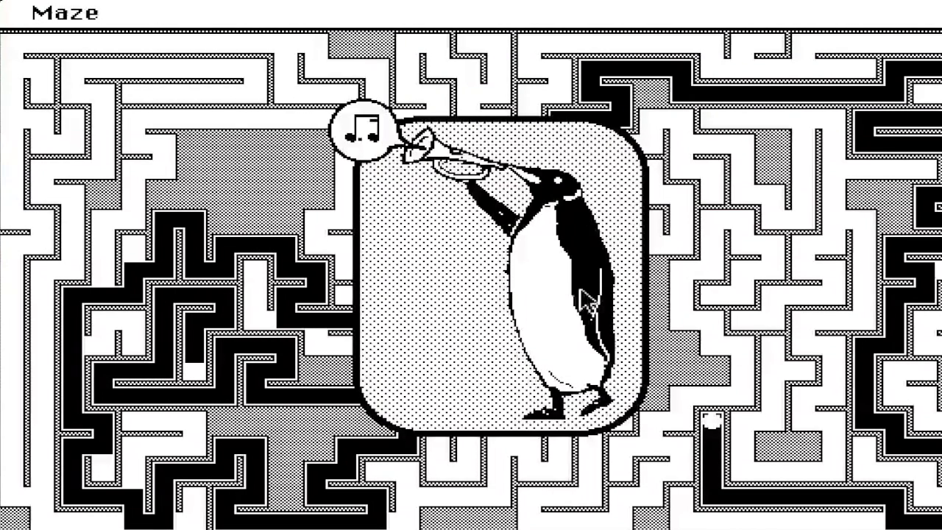
Generate a new simple maze, and replace it with a much denser one.
left_click_drag(83, 10, 102, 41)
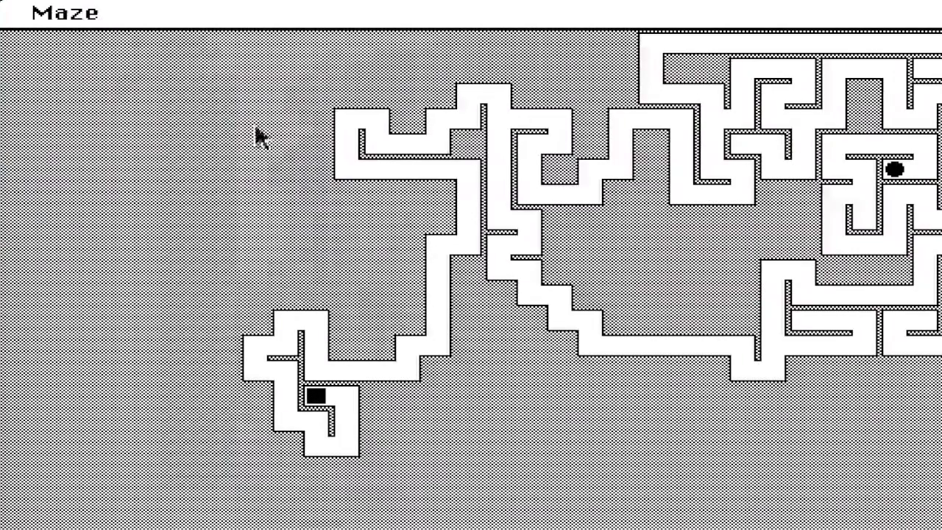
mouse_move(56, 11)
left_mouse_down()
mouse_move(68, 42)
mouse_move(84, 43)
mouse_move(83, 64)
left_mouse_up()
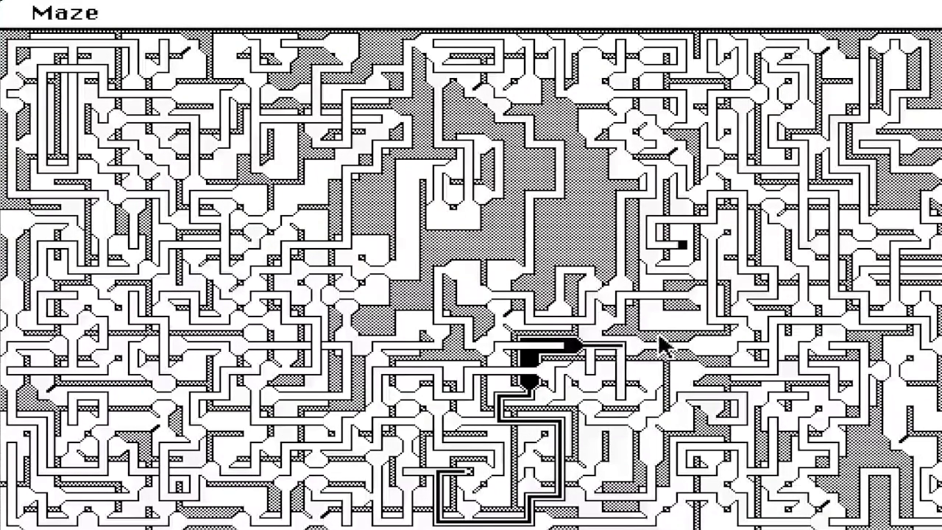
Quit the maze game and go back to the Guided Tour's main screen.
left_click_drag(65, 30, 87, 98)
mouse_move(80, 25)
left_mouse_down()
mouse_move(69, 140)
mouse_move(85, 114)
left_mouse_up()
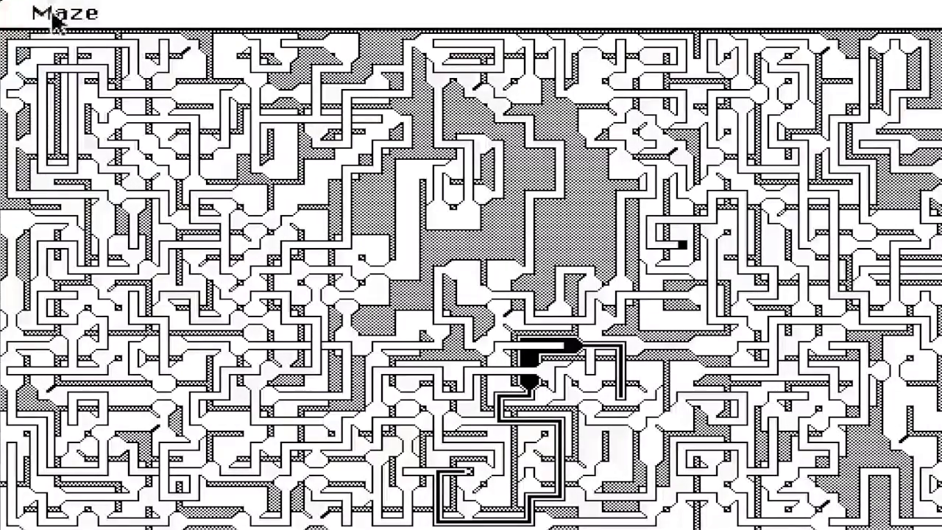
left_click_drag(55, 20, 45, 143)
Choose to use the Macintosh freely again, and return to the Guided Tour's main screen.
left_click(728, 330)
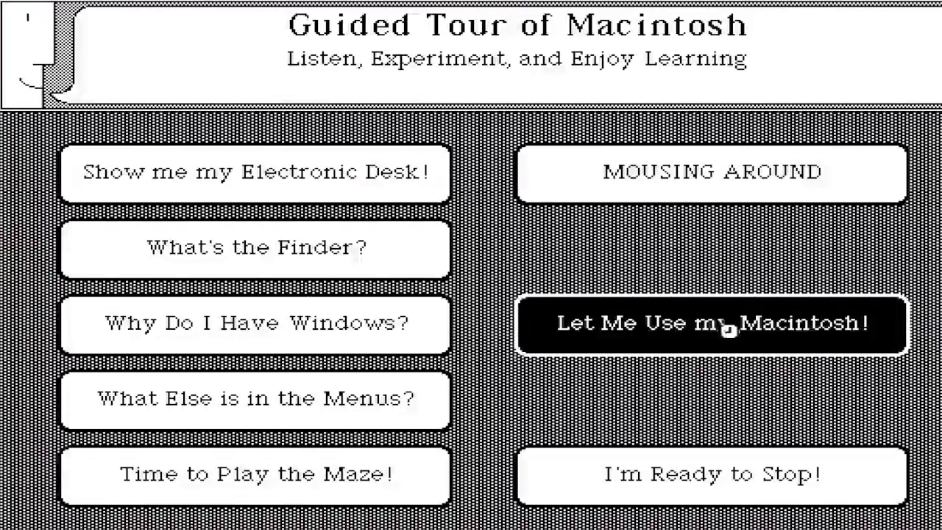
left_click_drag(446, 22, 443, 44)
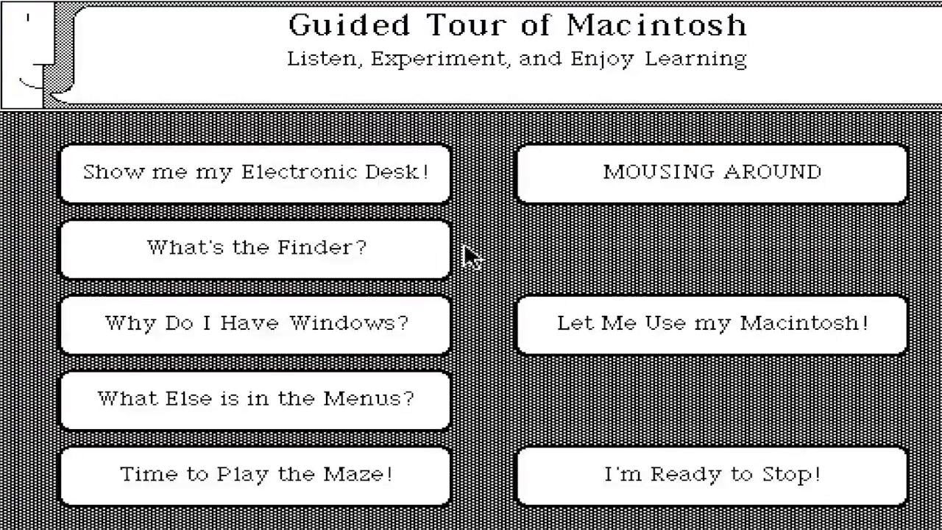